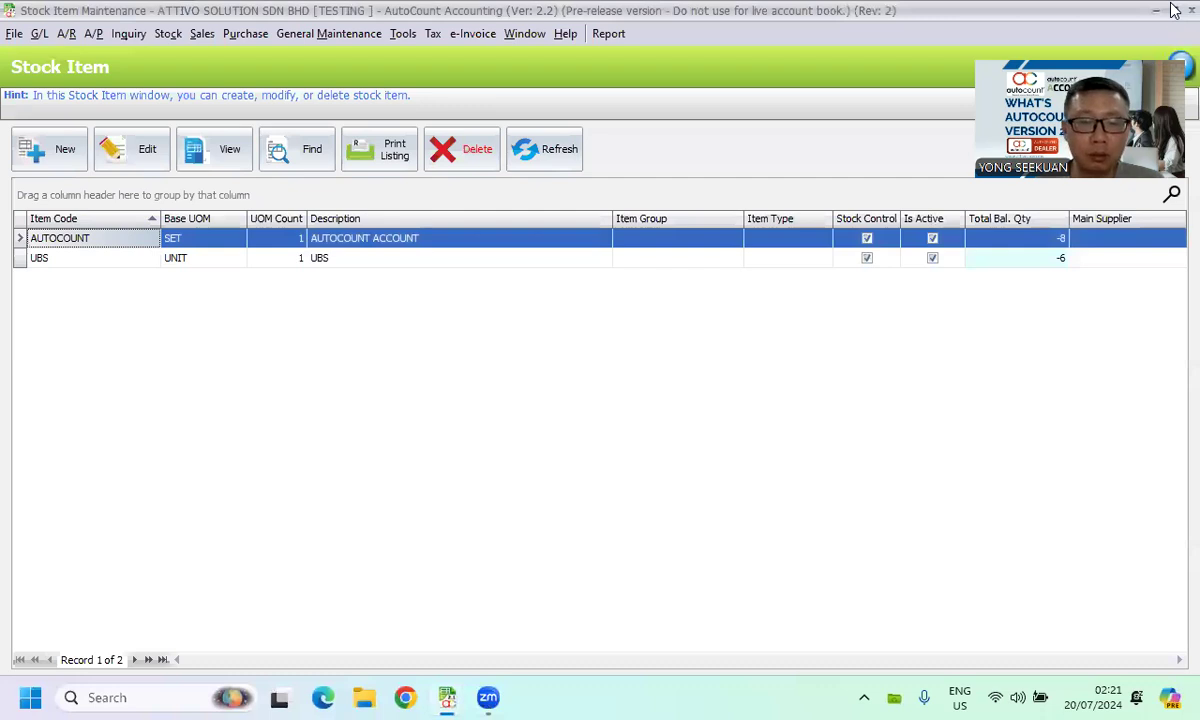
# - Open the Options dialog and review the e-Invoice settings under Country & Tax, then cancel
pyautogui.moveTo(447, 697)
pyautogui.click(325, 596)
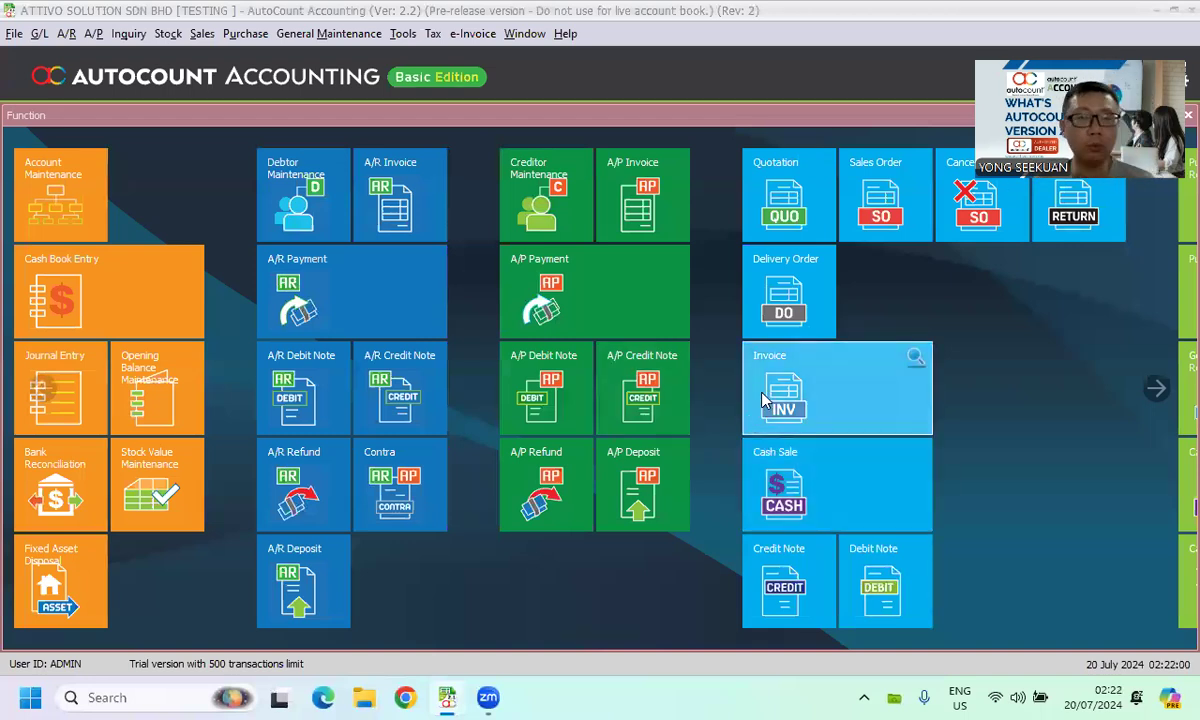
pyautogui.click(403, 33)
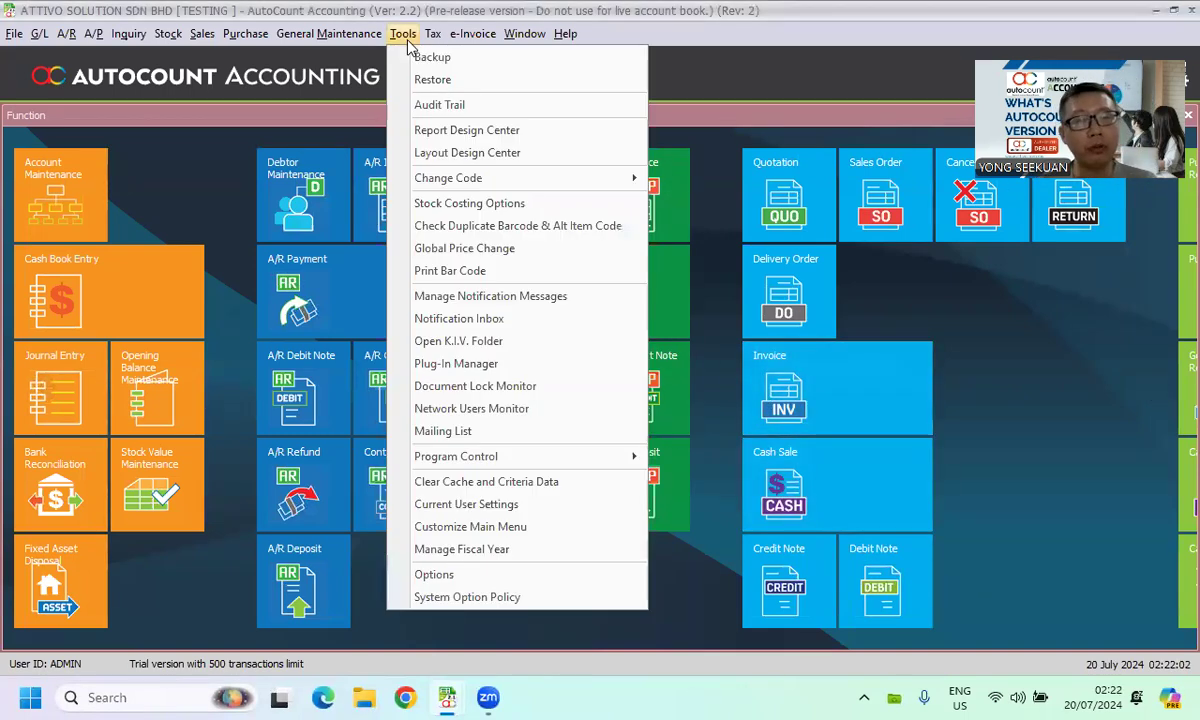
pyautogui.click(500, 575)
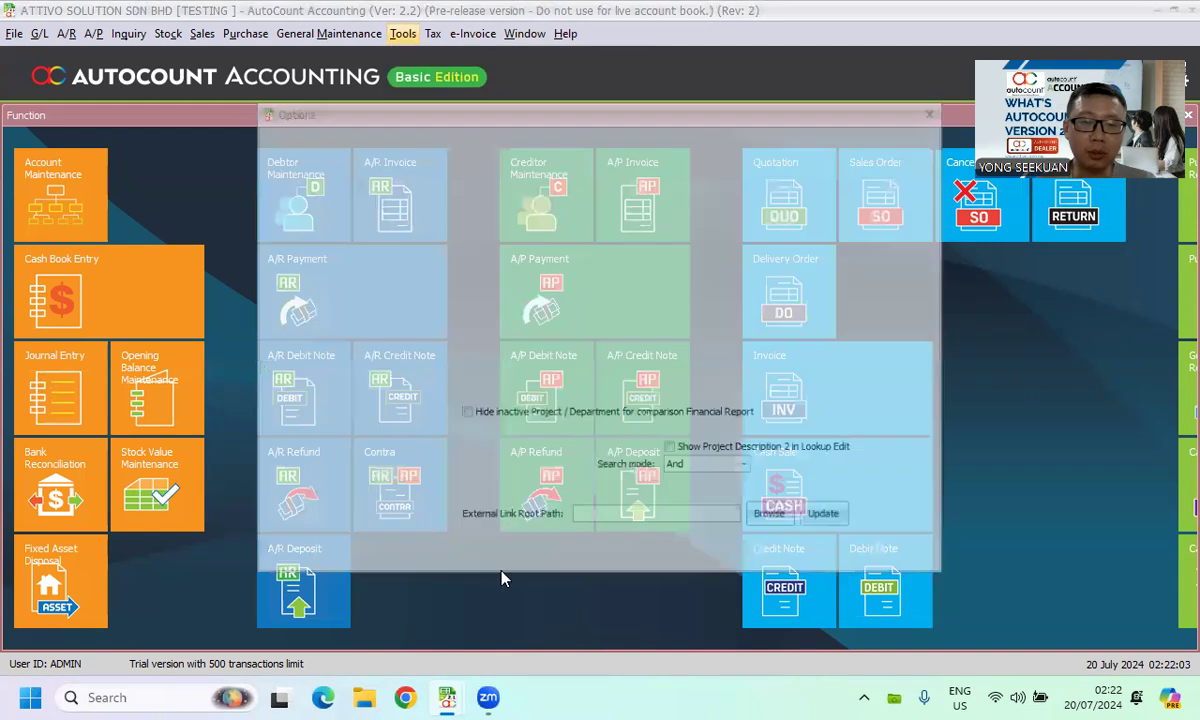
pyautogui.click(380, 243)
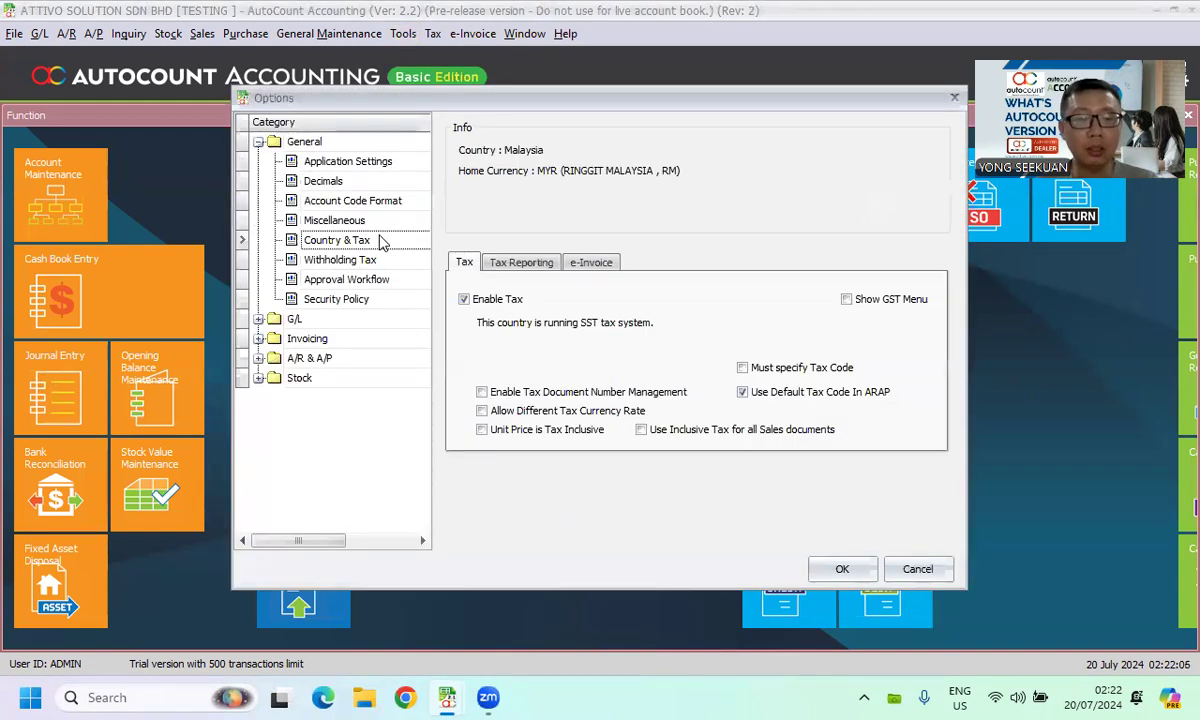
pyautogui.click(585, 262)
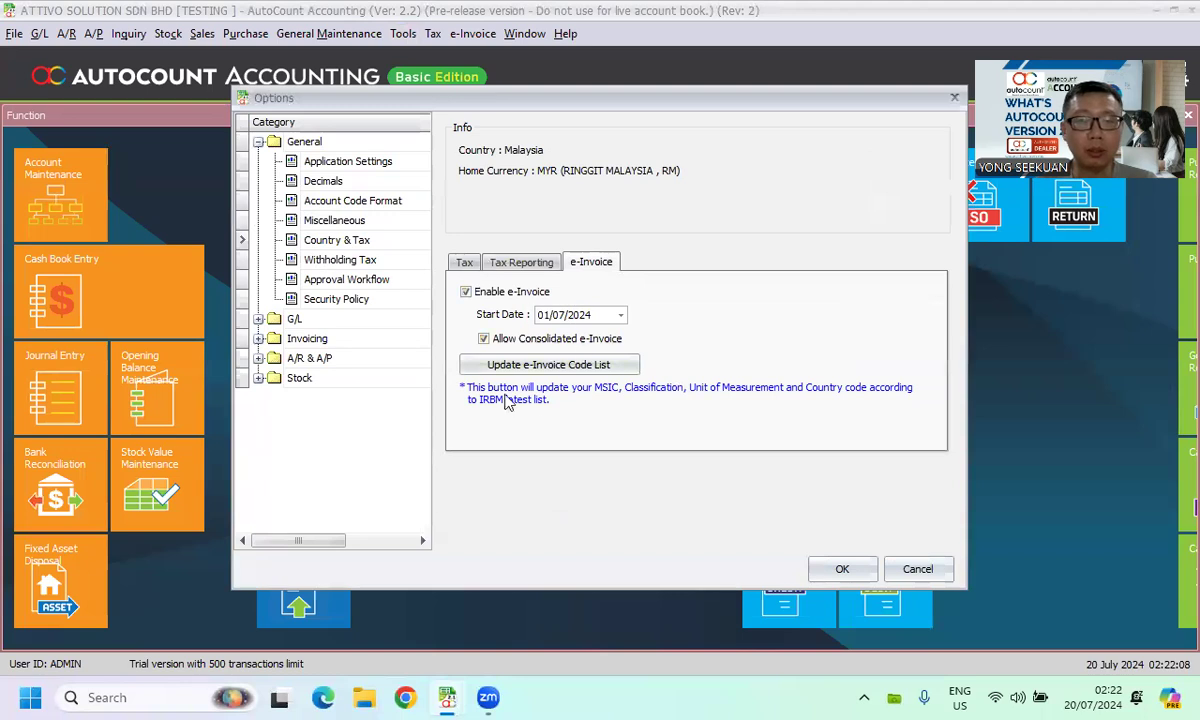
pyautogui.click(347, 279)
pyautogui.click(930, 580)
# - Open Tax Entity Maintenance, review the registered tax entities, and close it
pyautogui.click(329, 33)
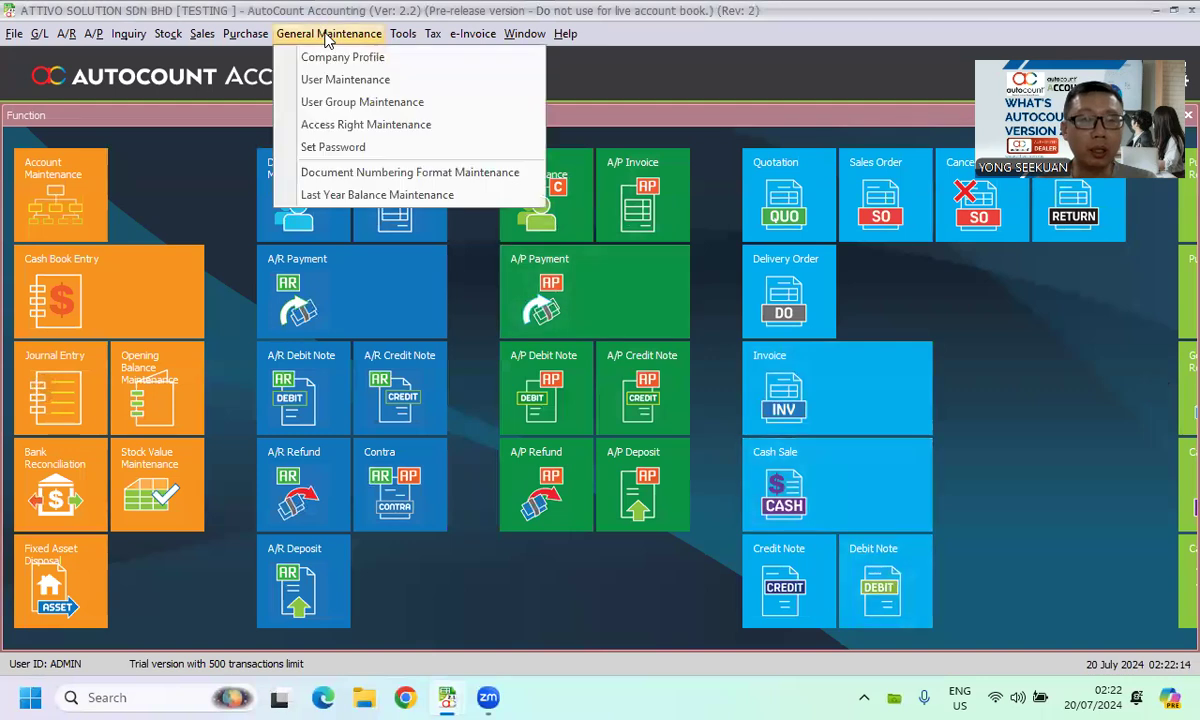
pyautogui.moveTo(435, 36)
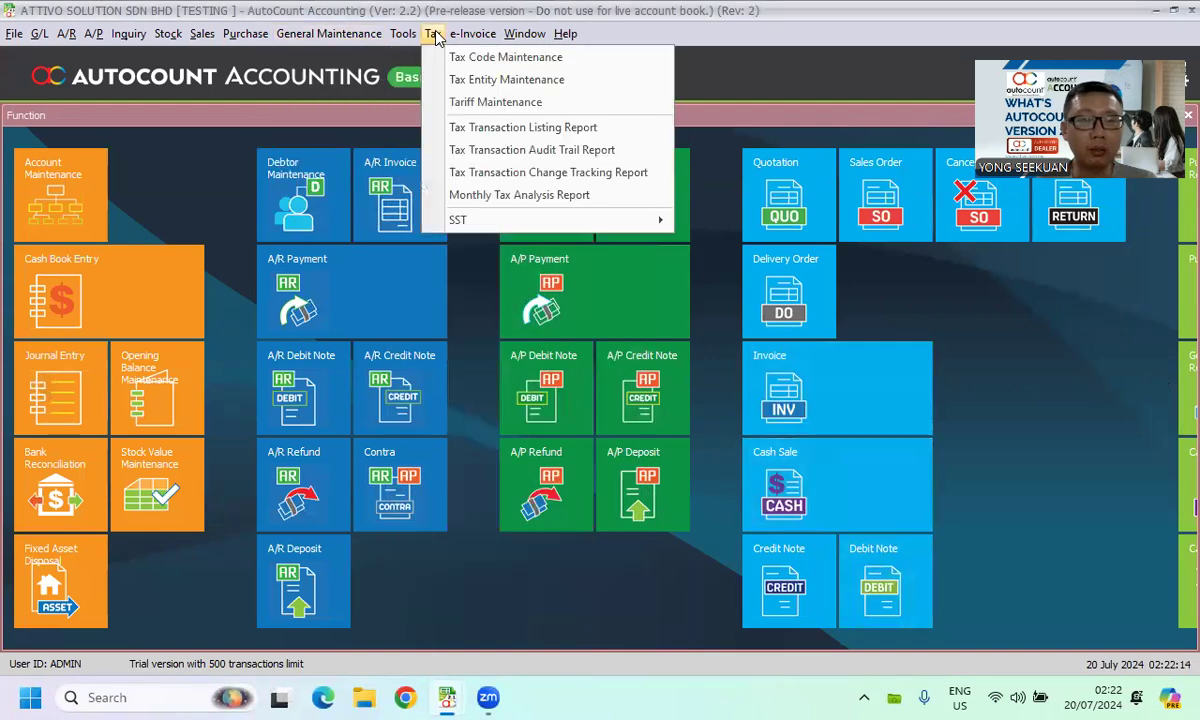
pyautogui.click(460, 82)
pyautogui.click(140, 201)
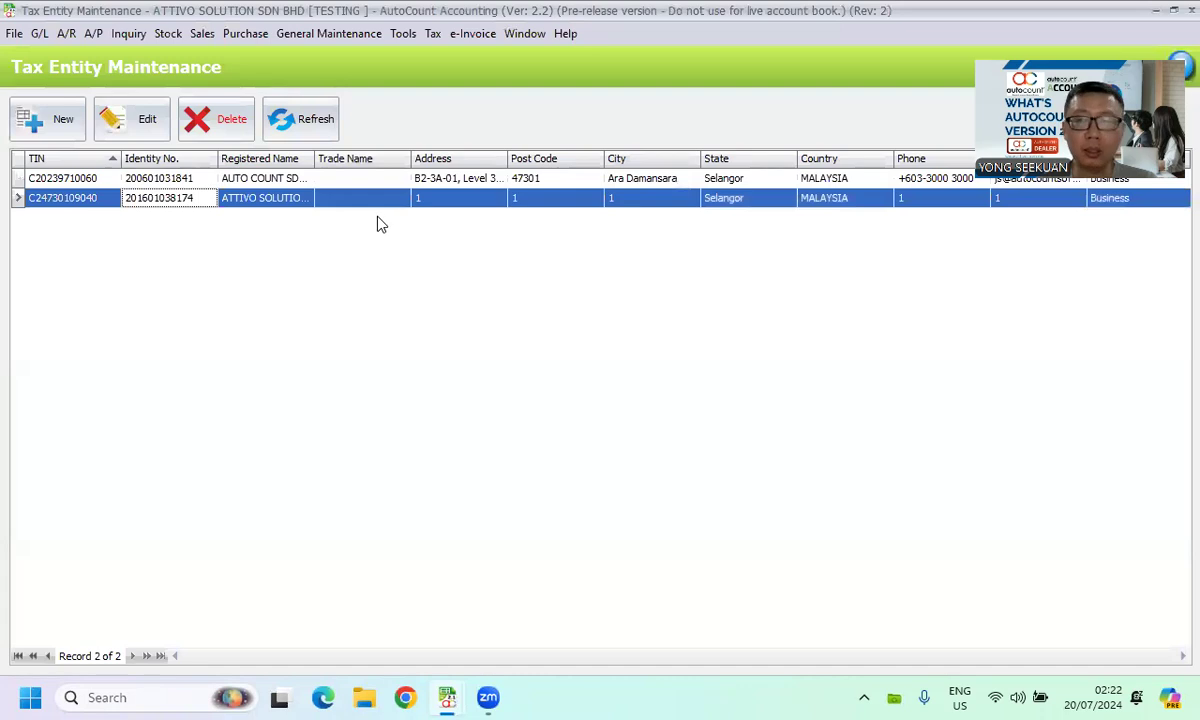
pyautogui.click(1189, 9)
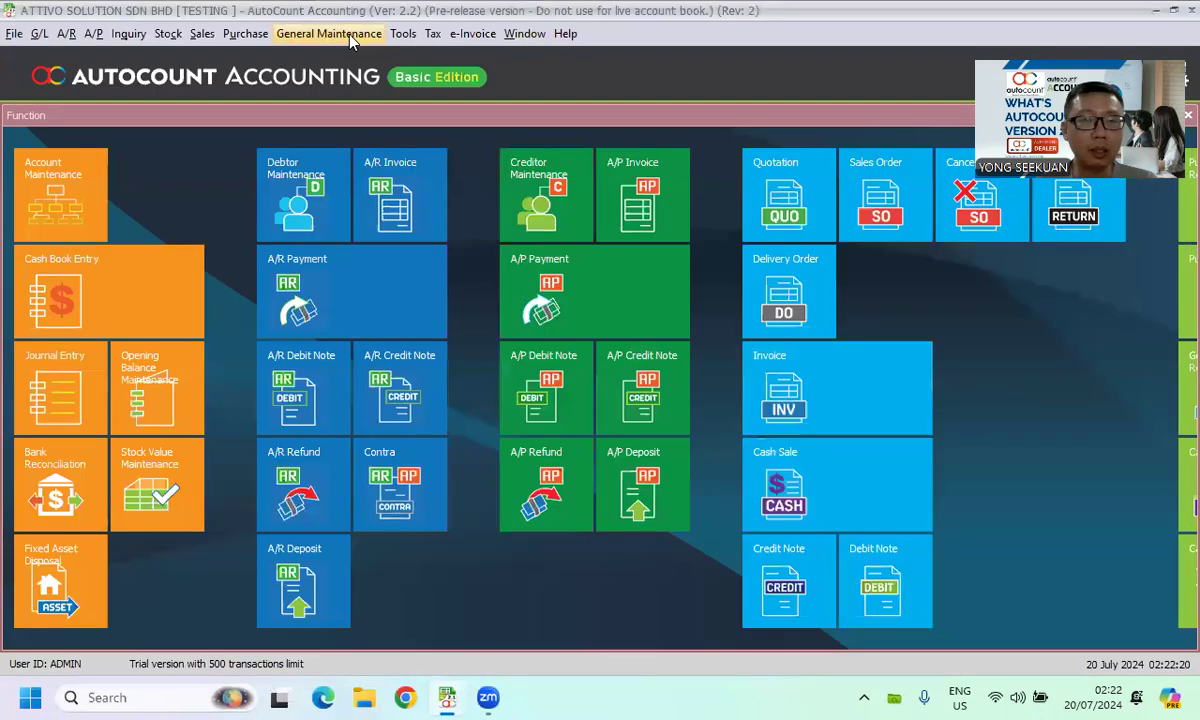
# - Open the Company Profile, check the Tax Entity / TIN selection, and cancel the dialog
pyautogui.click(329, 33)
pyautogui.click(338, 58)
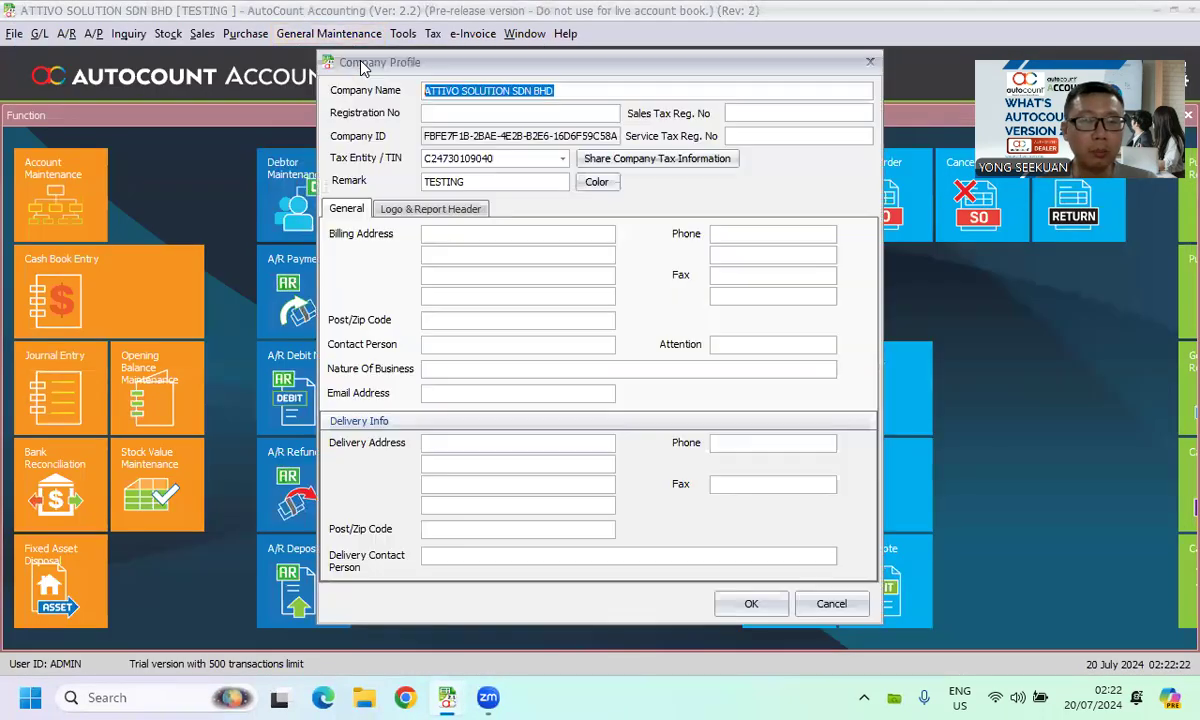
pyautogui.click(530, 157)
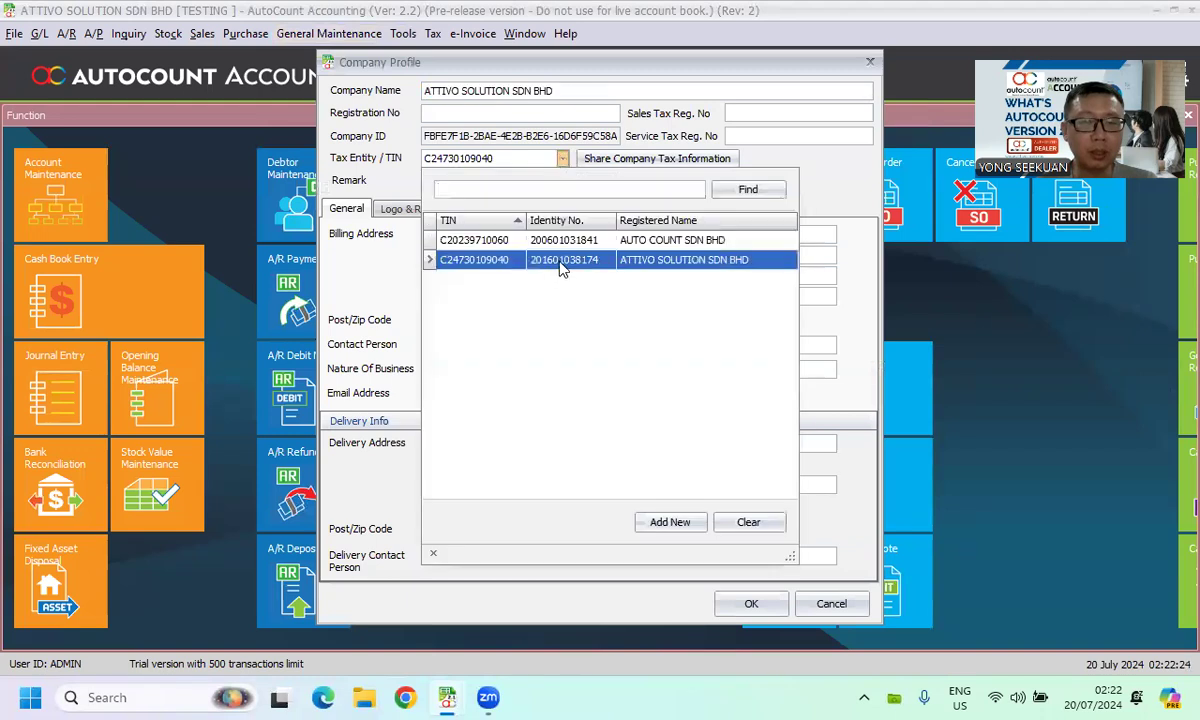
pyautogui.click(561, 259)
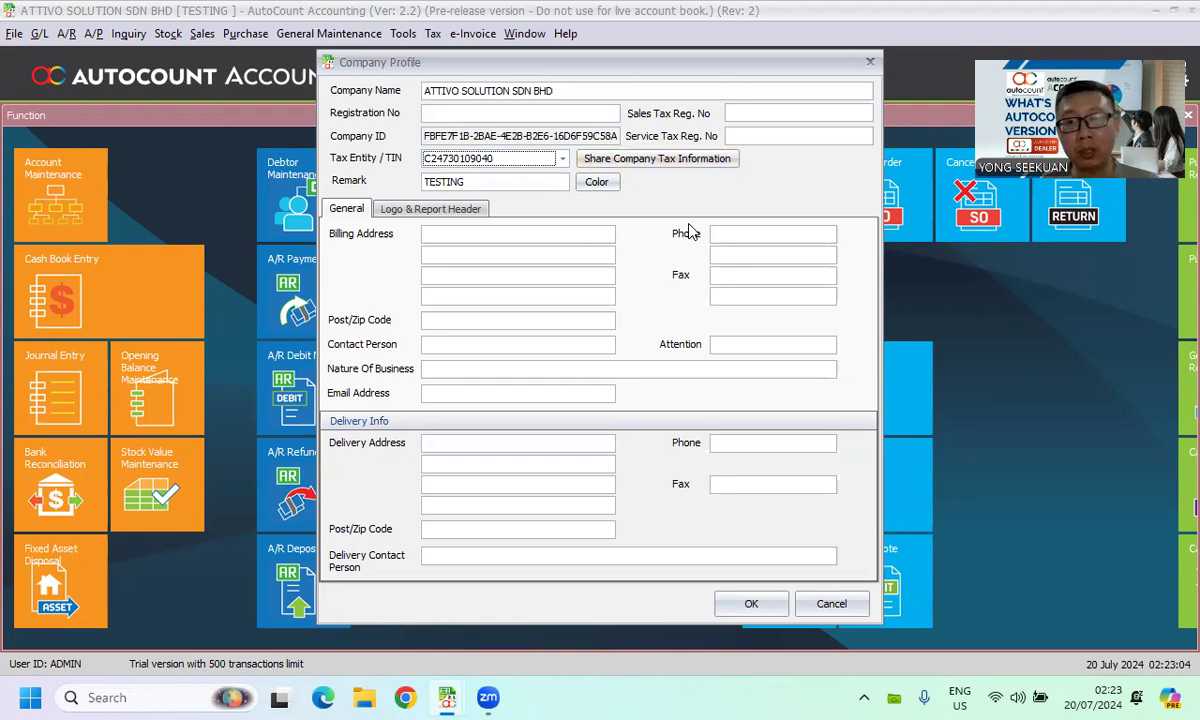
pyautogui.click(846, 612)
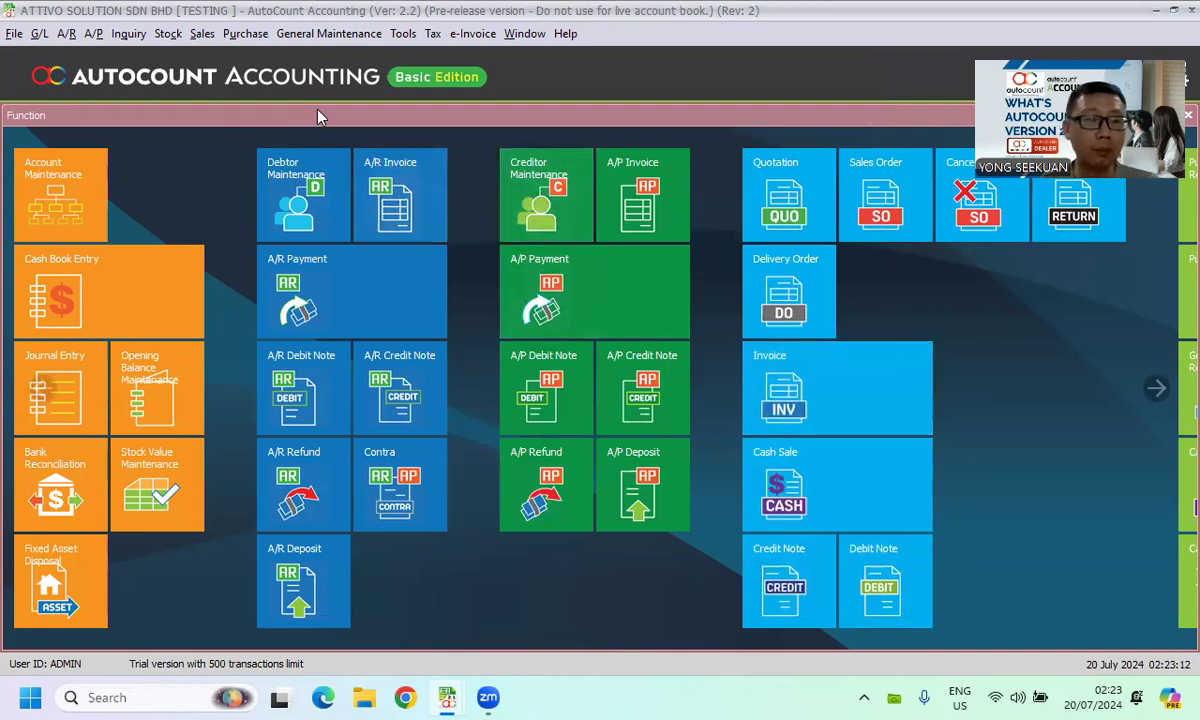
# - Open the sales Invoice list and bring up the context options of an invalid e-Invoice
pyautogui.click(202, 33)
pyautogui.click(235, 120)
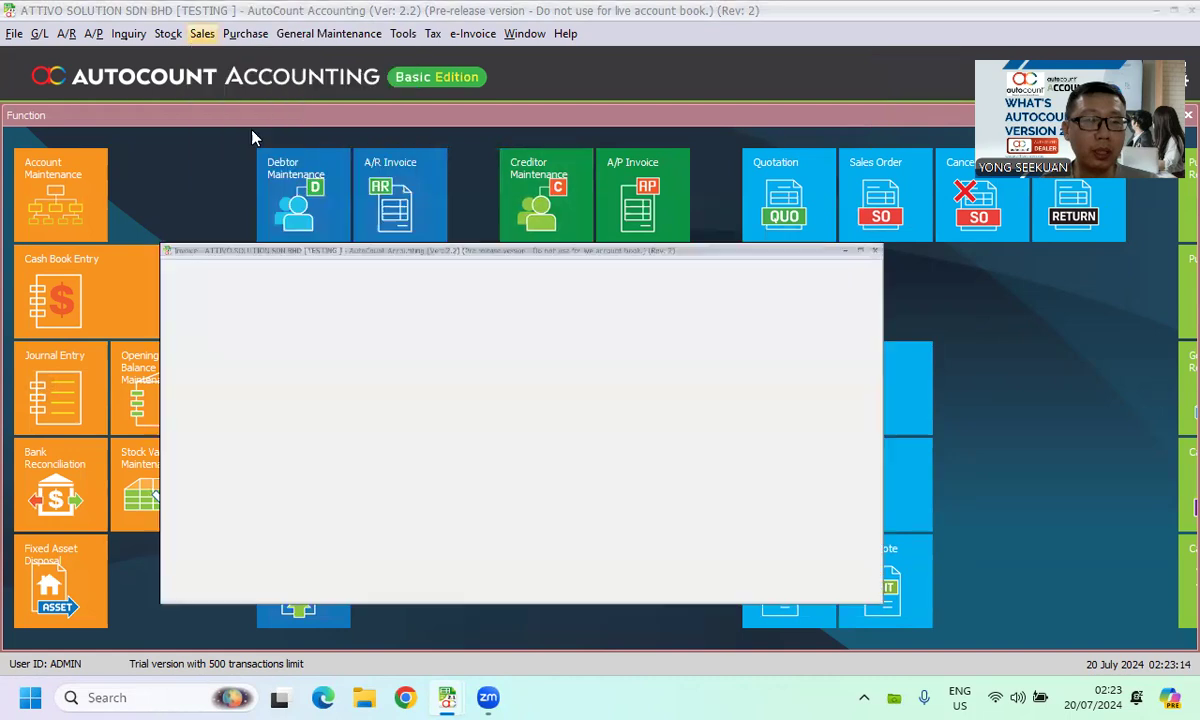
pyautogui.click(1100, 12)
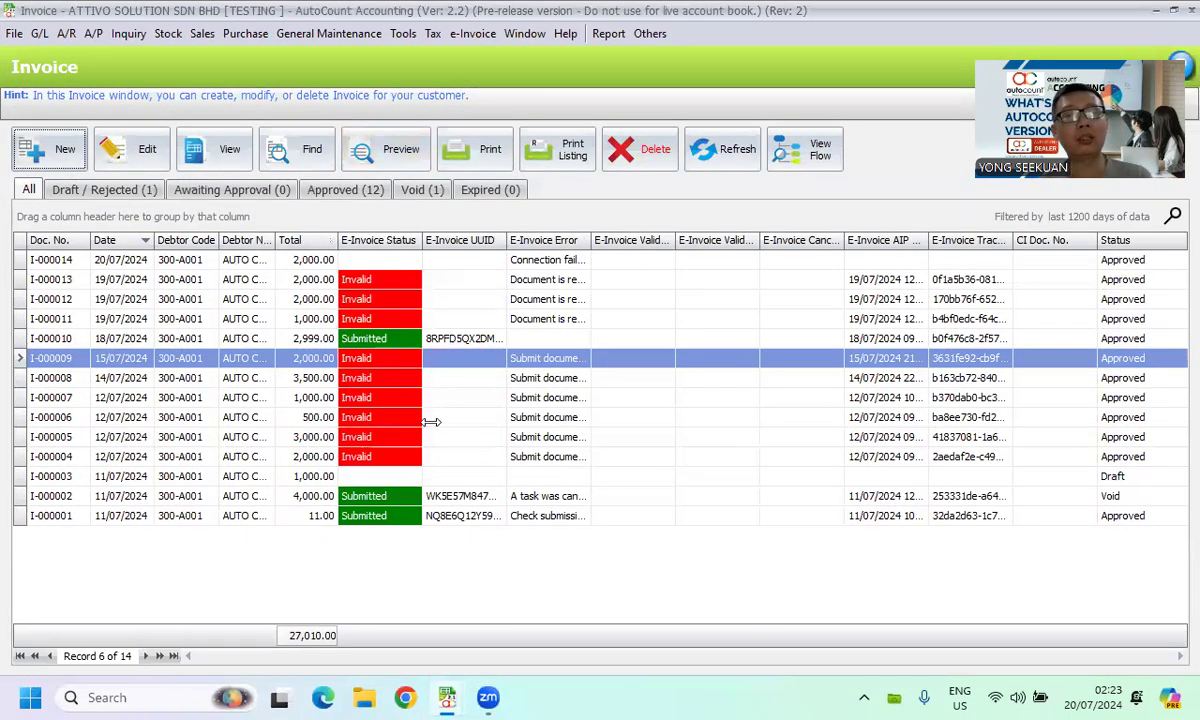
pyautogui.click(383, 392)
pyautogui.rightClick(383, 392)
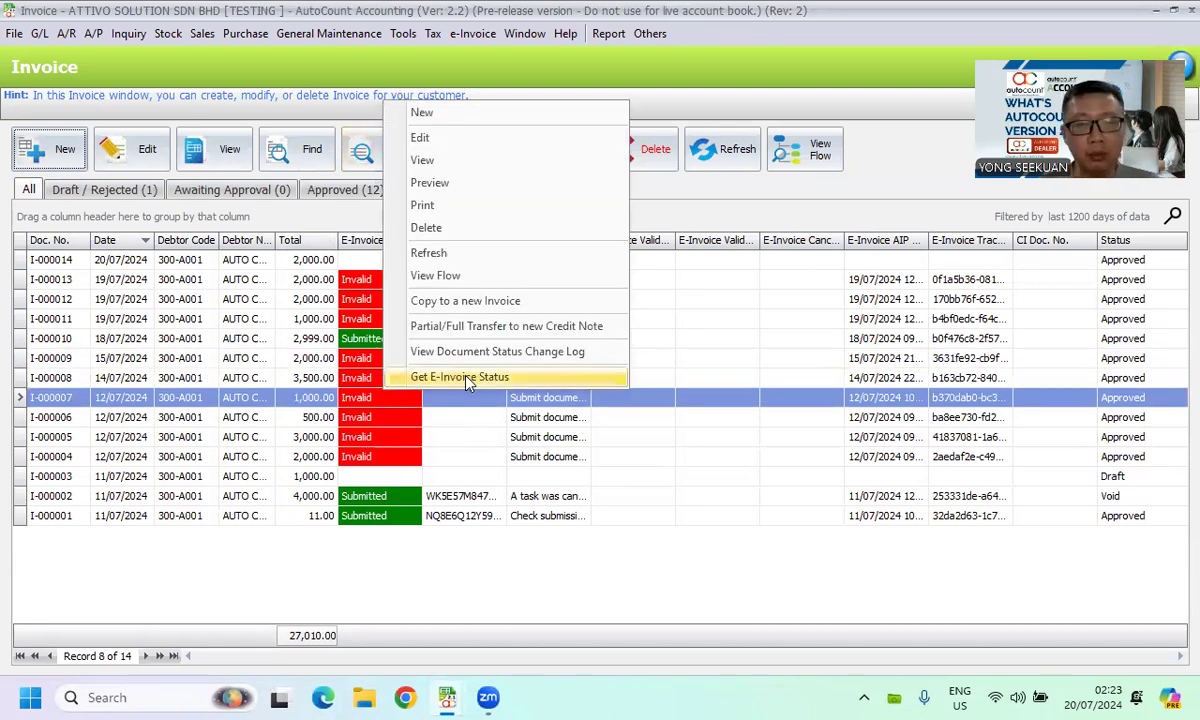
pyautogui.click(370, 415)
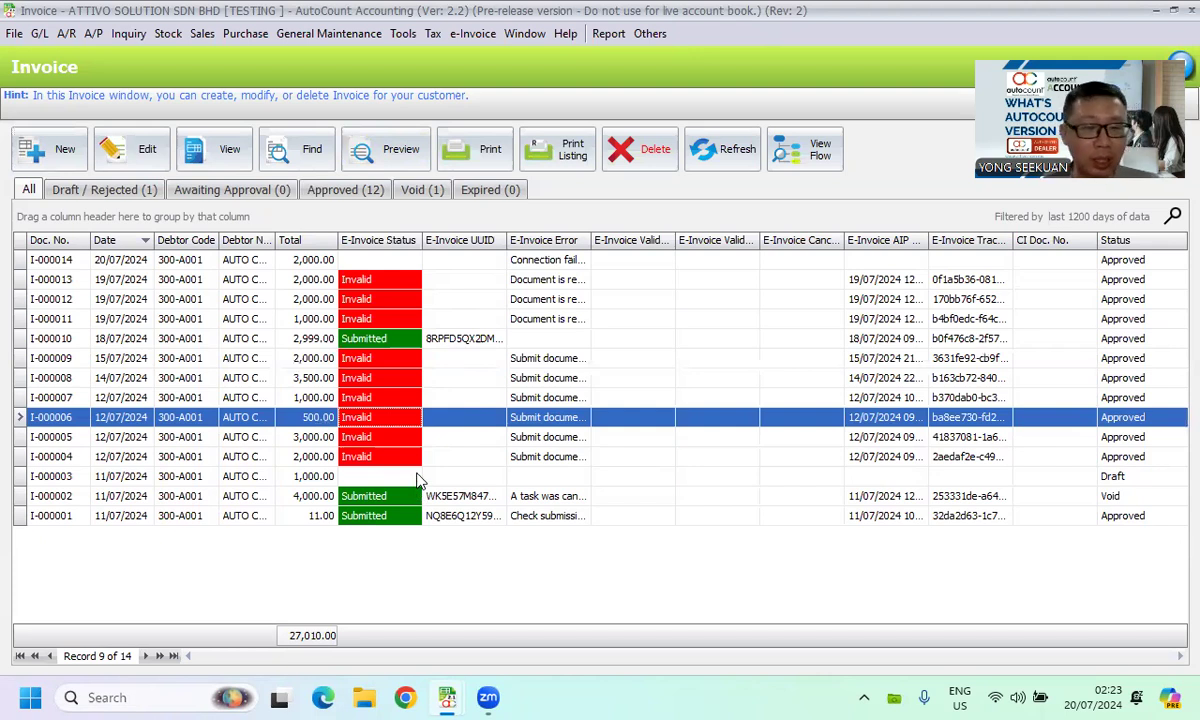
# - View the document status change log of invoice I-000002, then close it
pyautogui.click(381, 500)
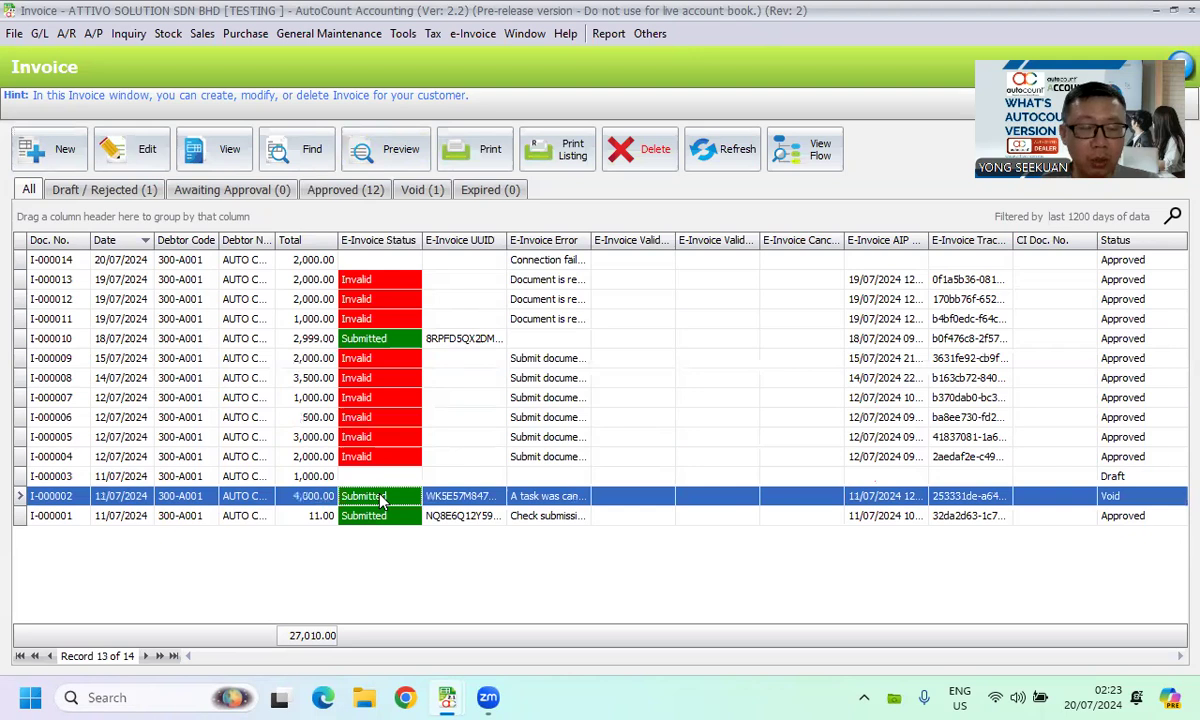
pyautogui.rightClick(361, 503)
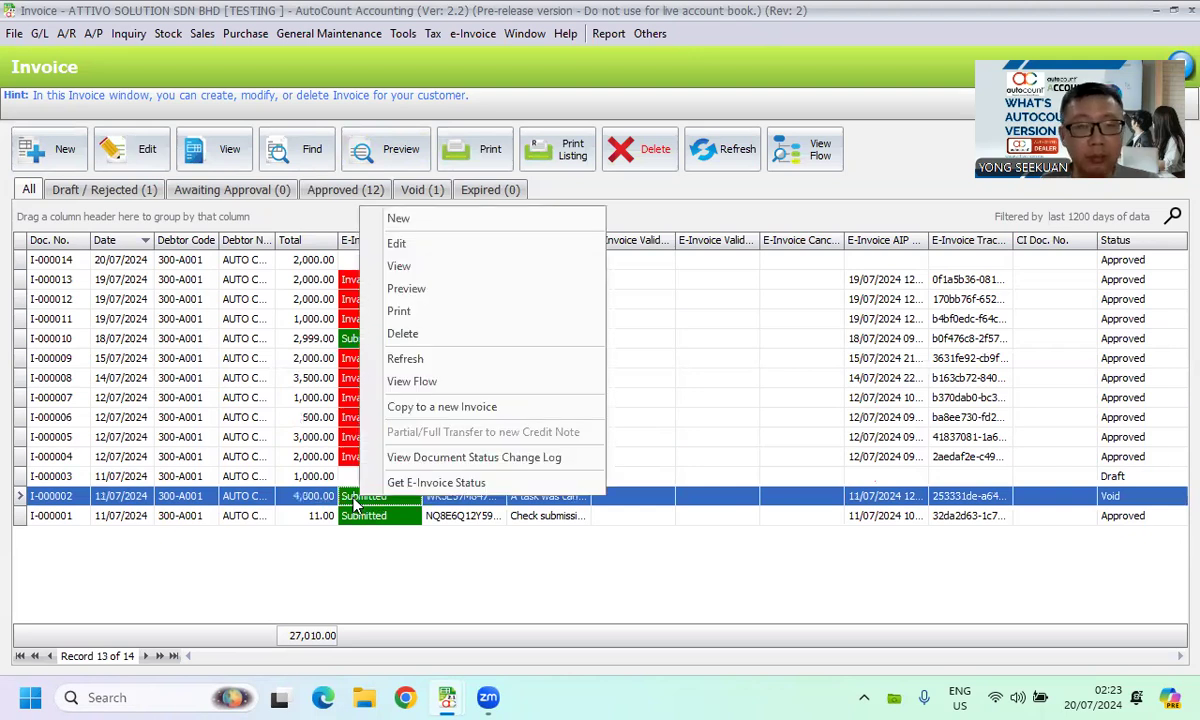
pyautogui.click(490, 461)
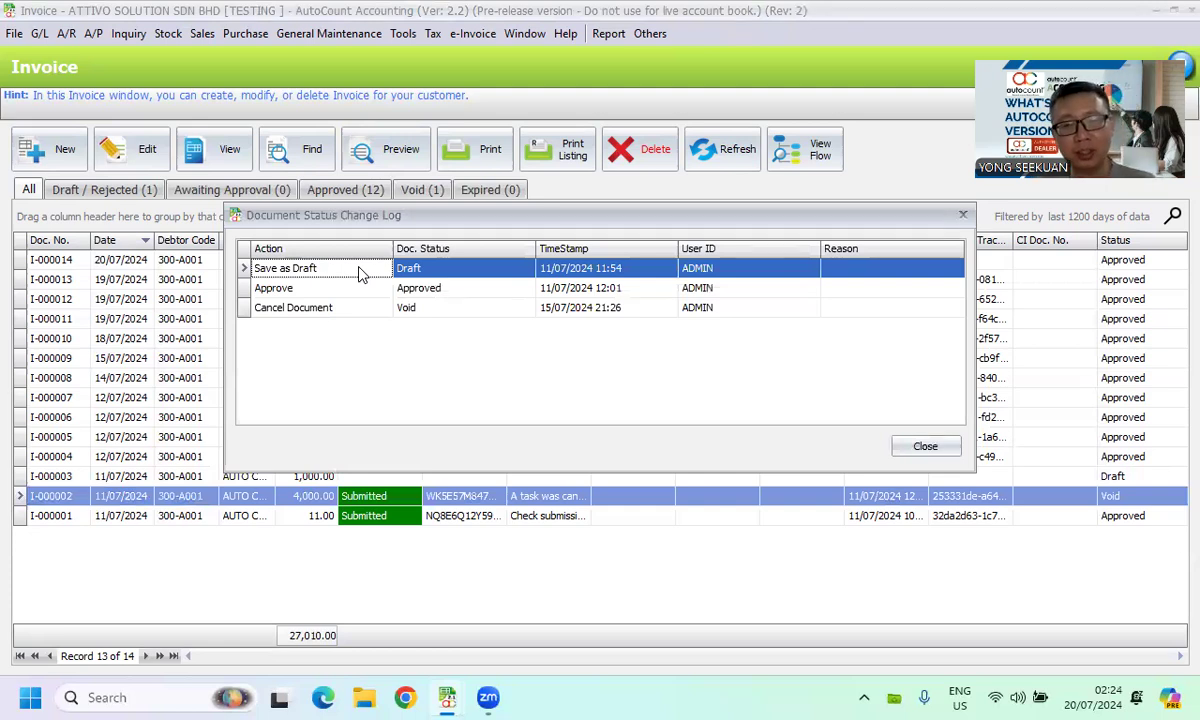
pyautogui.click(896, 450)
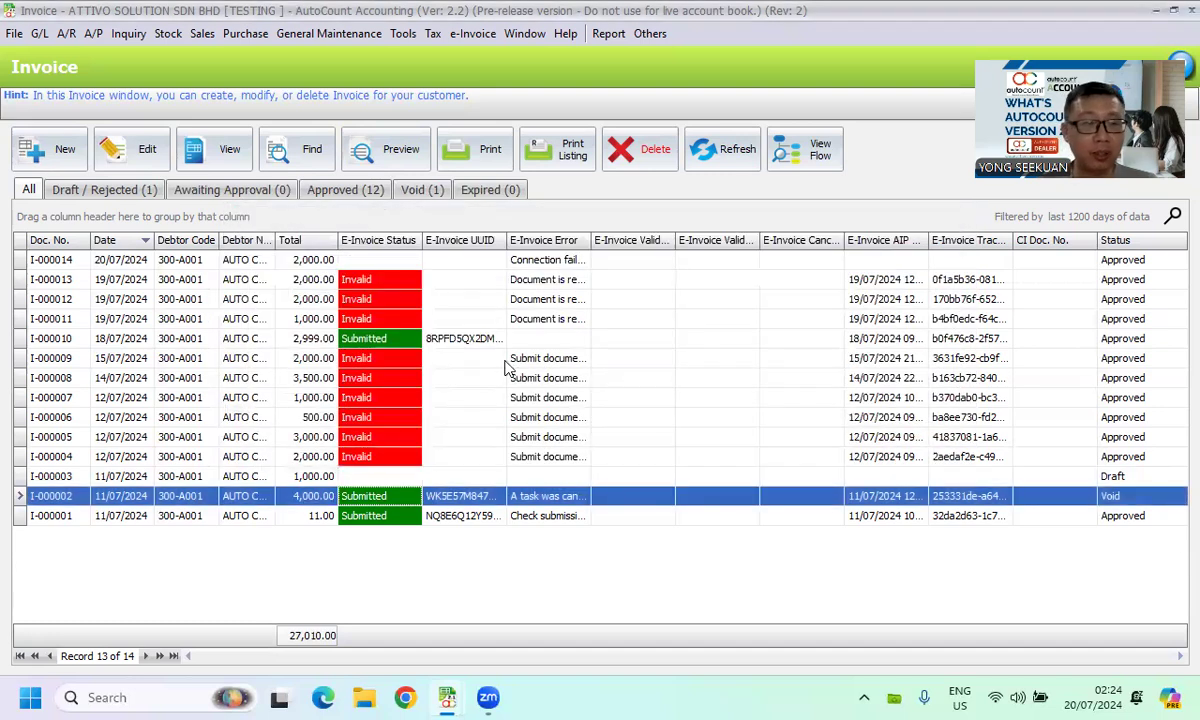
# - Select invoice I-000013 and widen the E-Invoice Error column
pyautogui.click(406, 285)
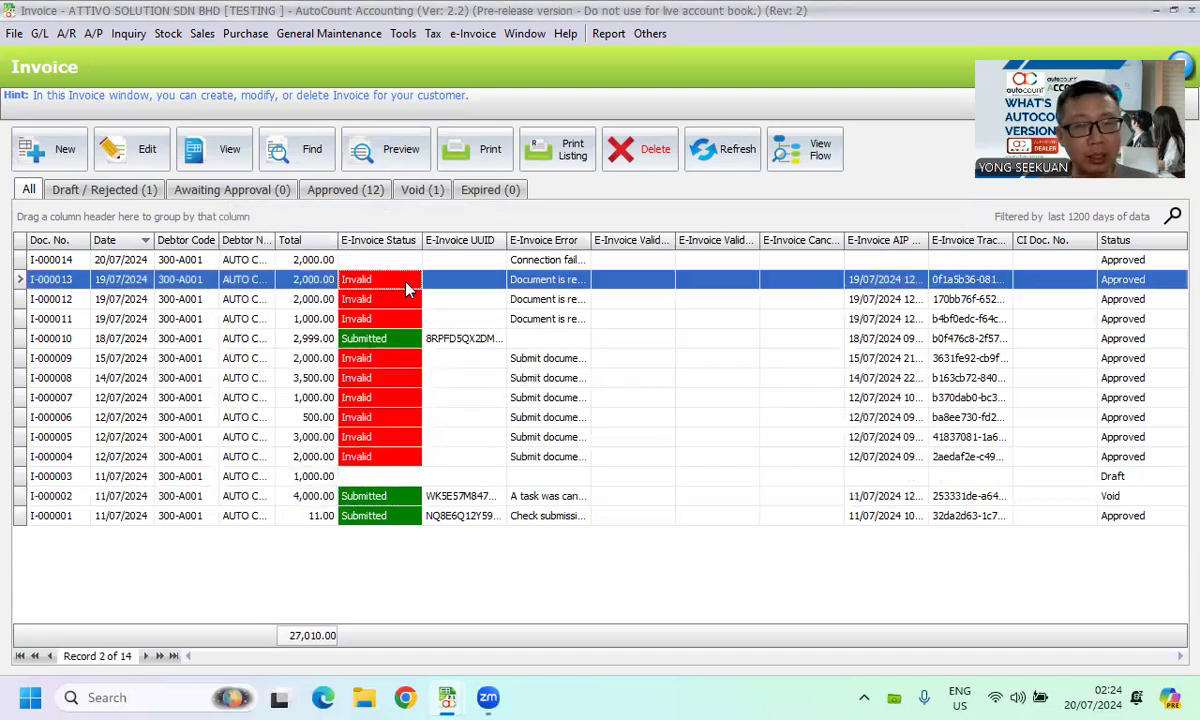
pyautogui.moveTo(591, 241); pyautogui.dragTo(688, 245)
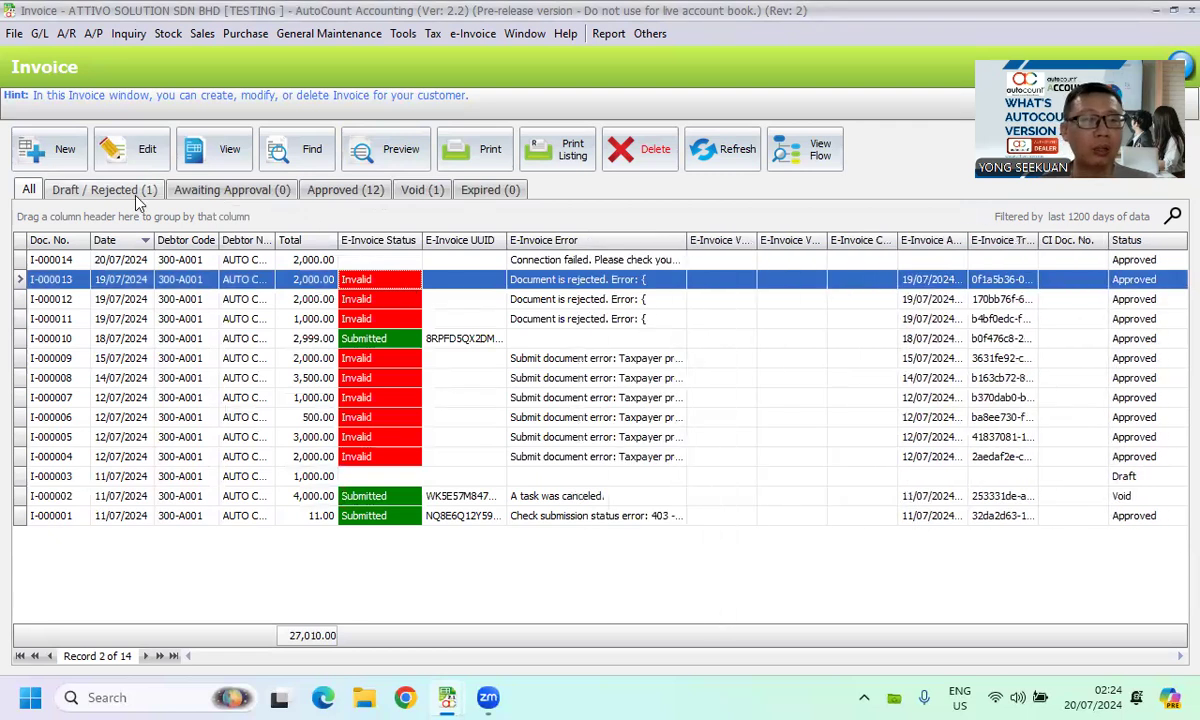
# - Open invoice I-000013 and inspect its full e-Invoice error message, then close the invoice
pyautogui.click(228, 152)
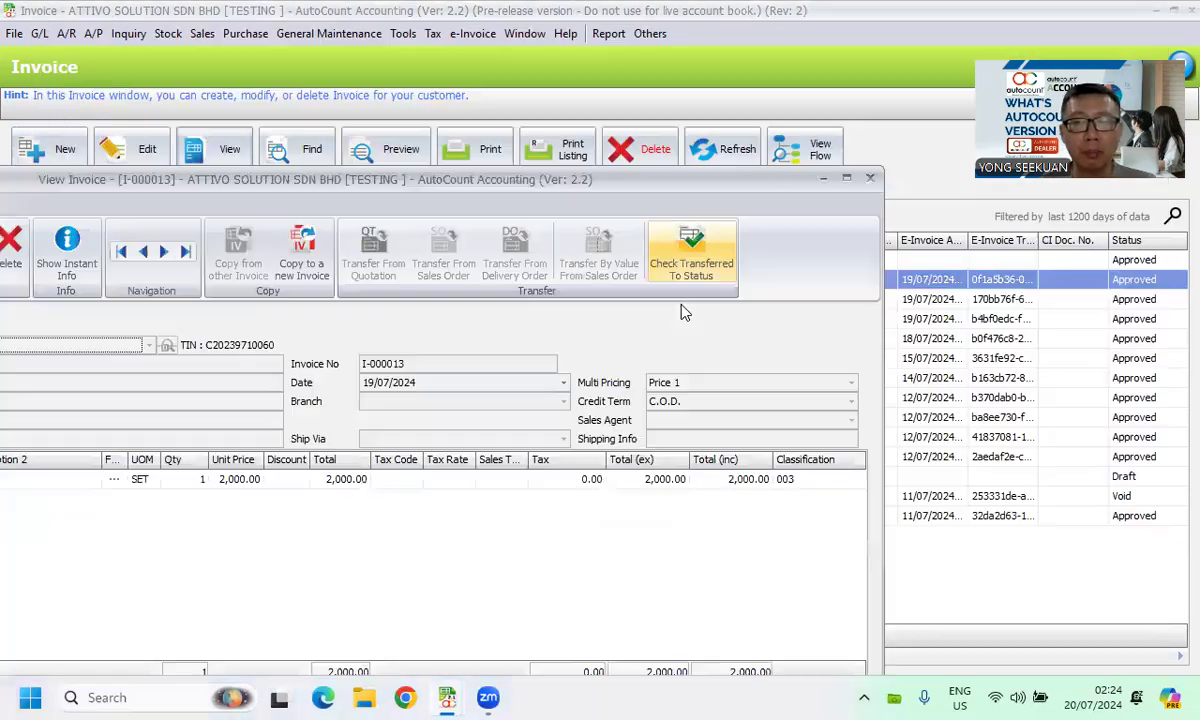
pyautogui.doubleClick(157, 177)
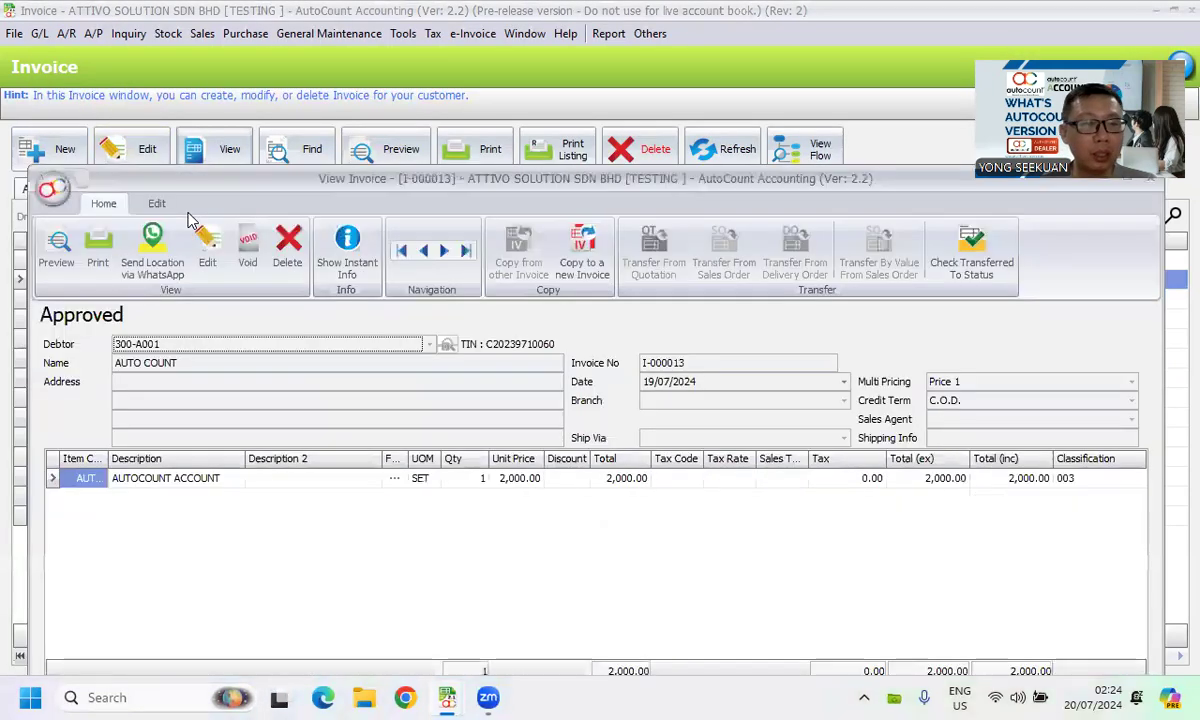
pyautogui.click(155, 203)
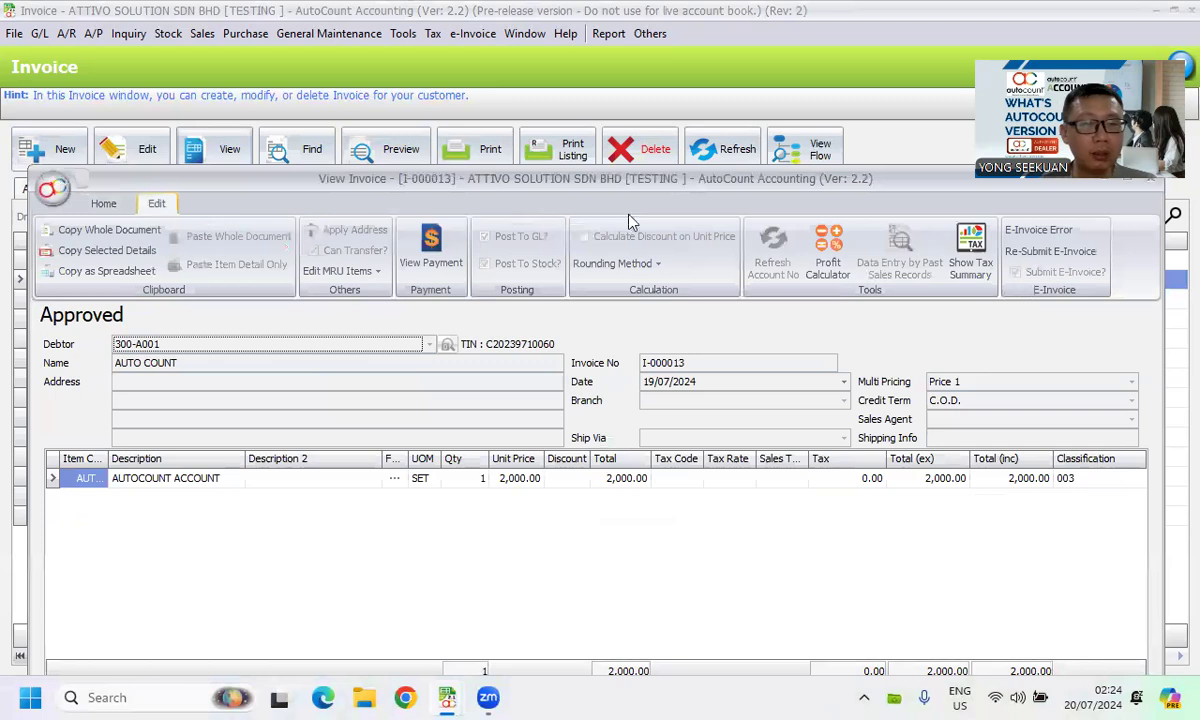
pyautogui.doubleClick(883, 186)
pyautogui.click(694, 224)
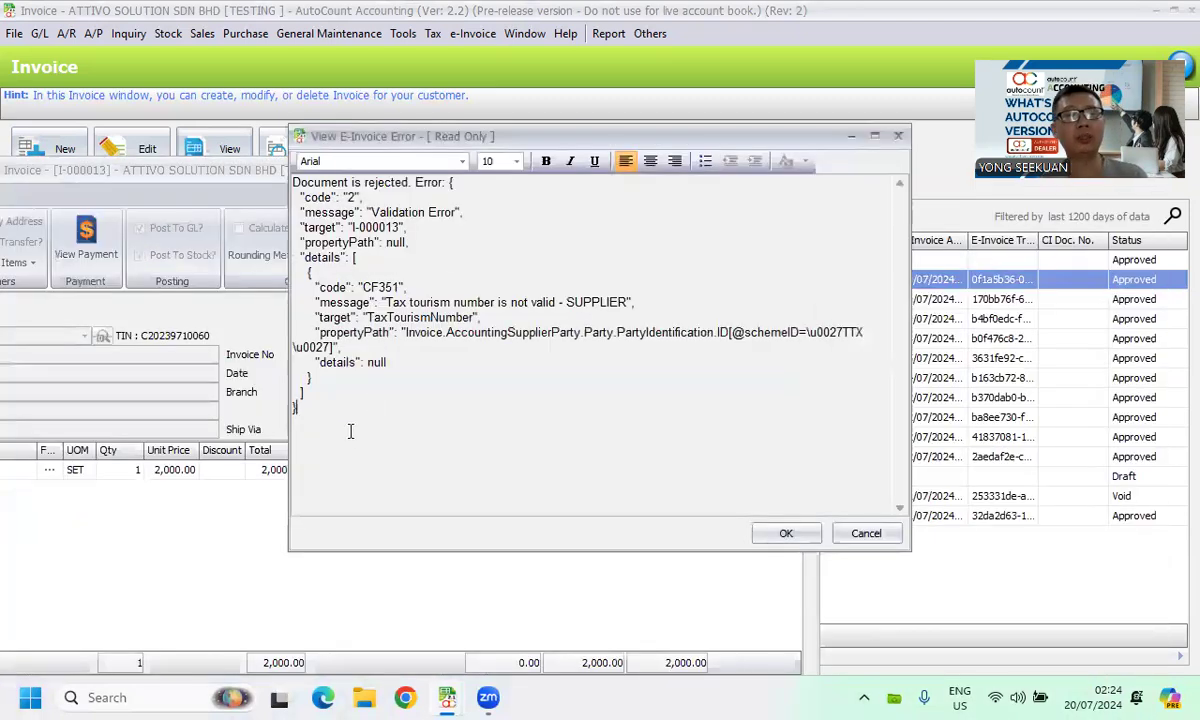
pyautogui.hotkey('ctrl', 'a')
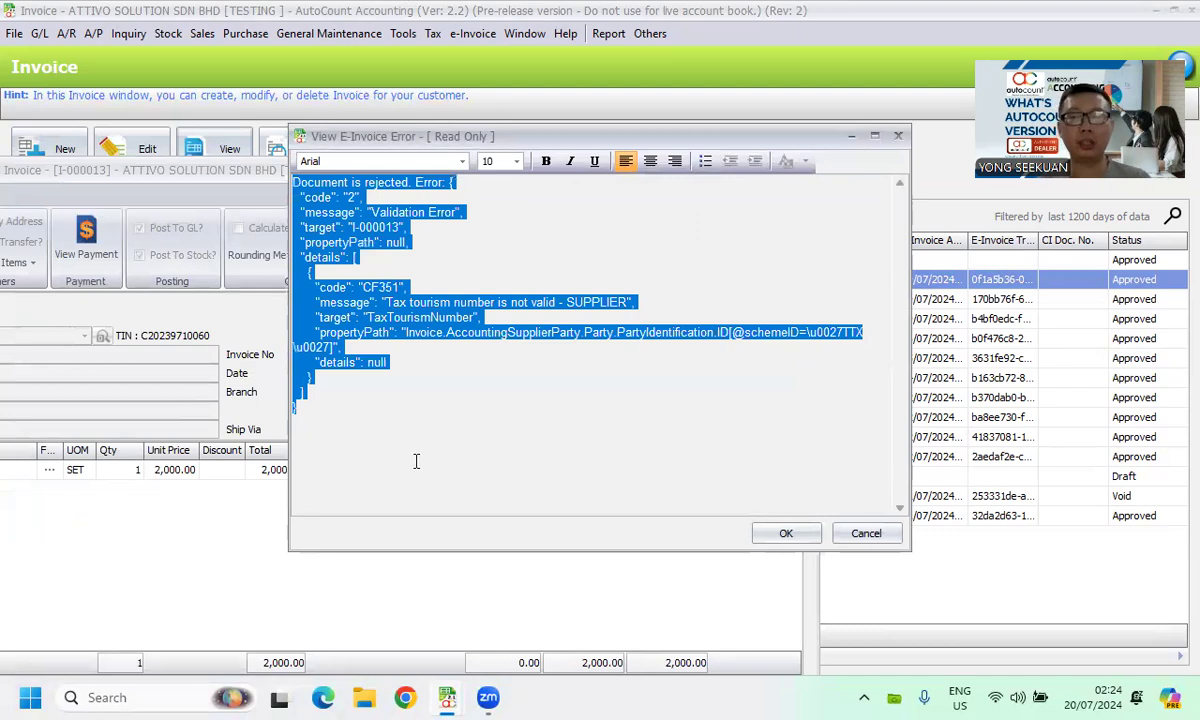
pyautogui.click(870, 535)
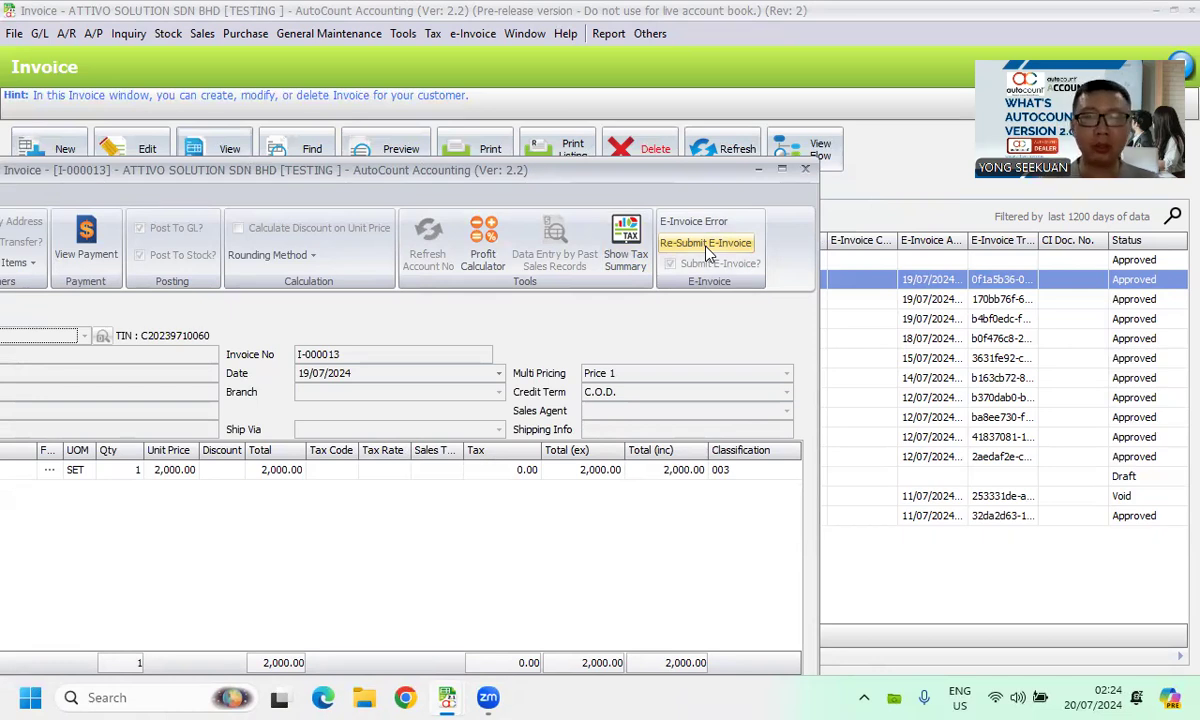
pyautogui.click(805, 168)
# - Start a new invoice, clear its Submit E-Invoice? option, and close it without saving
pyautogui.click(50, 149)
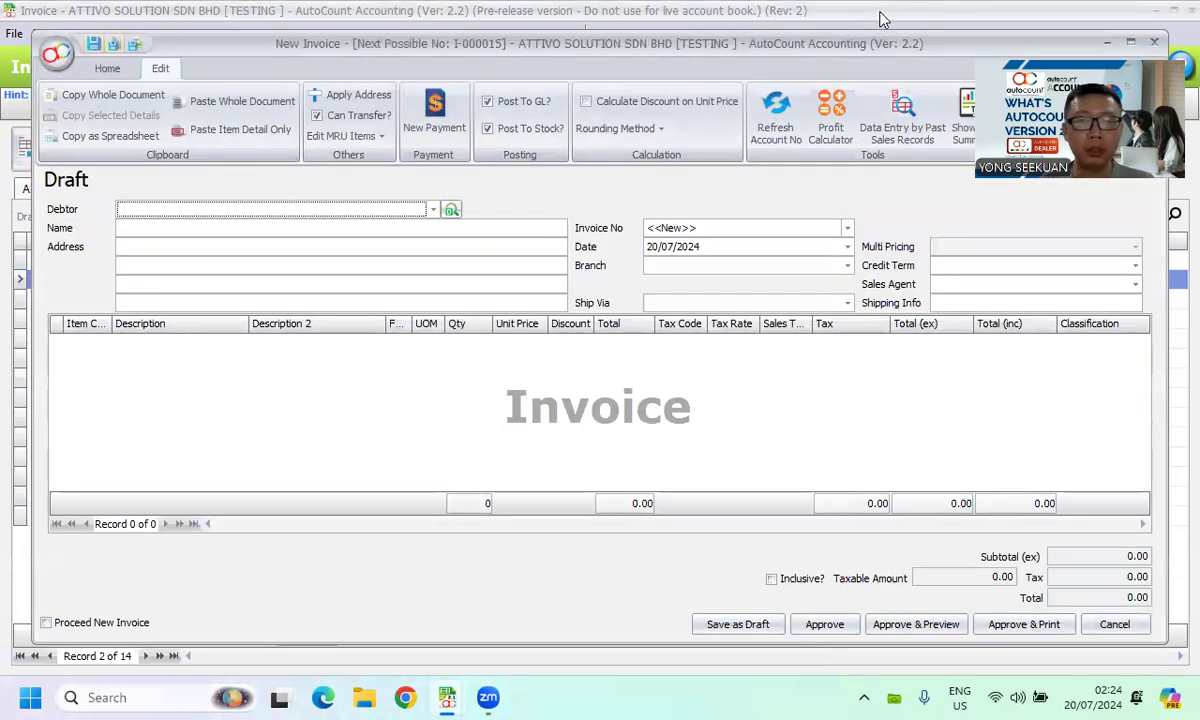
pyautogui.moveTo(857, 45); pyautogui.dragTo(512, 160)
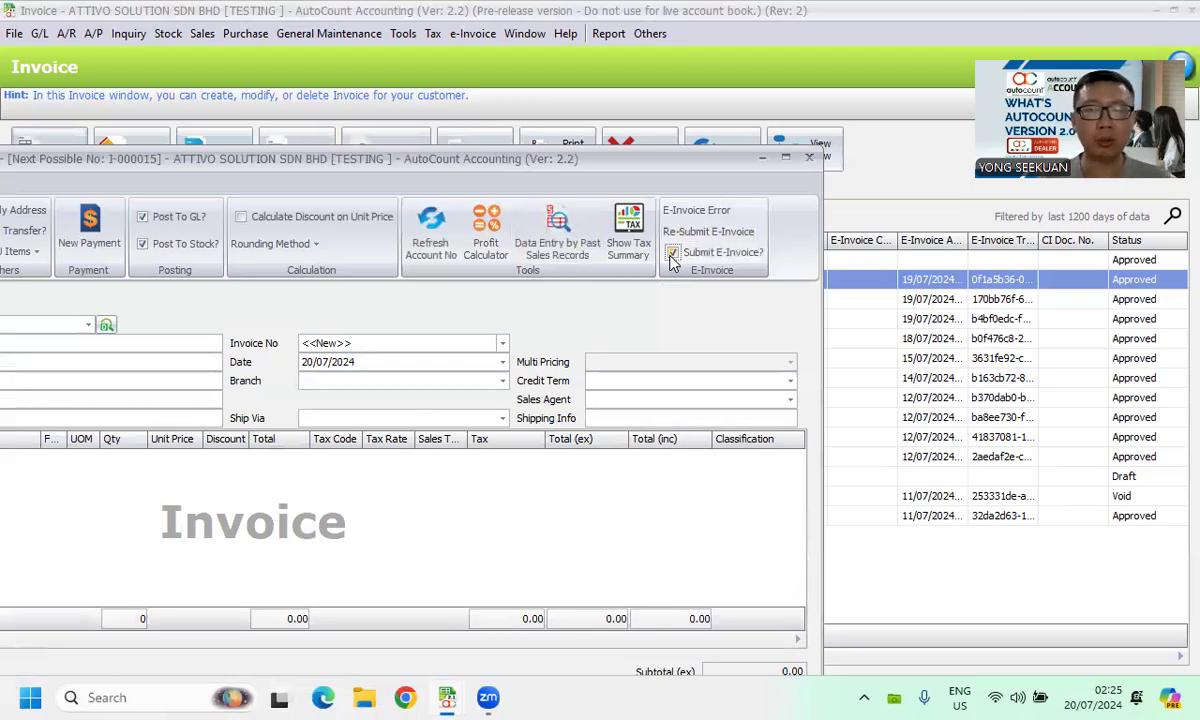
pyautogui.click(672, 253)
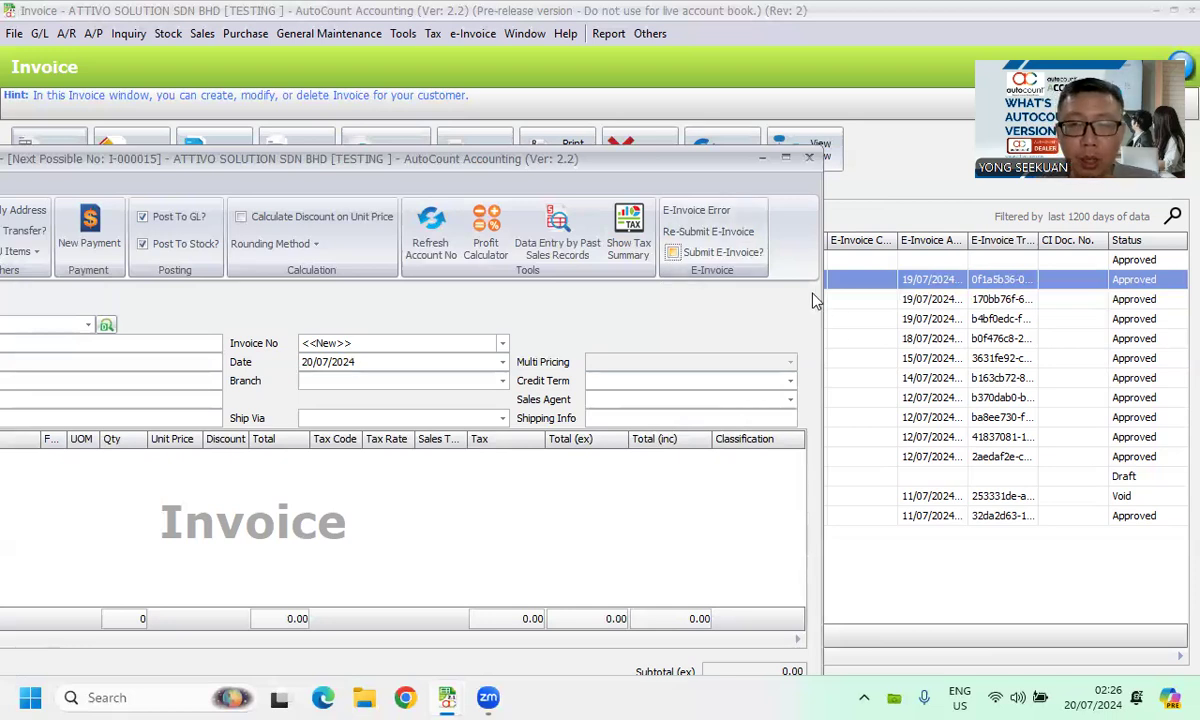
pyautogui.click(811, 162)
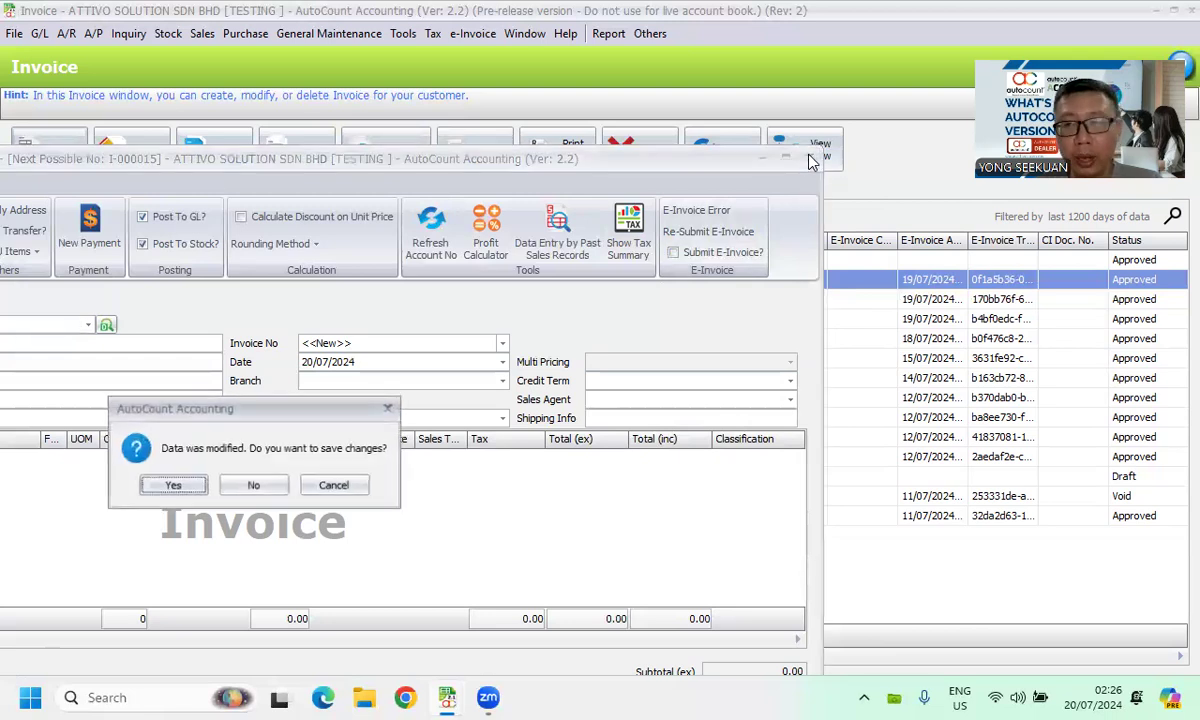
pyautogui.click(245, 490)
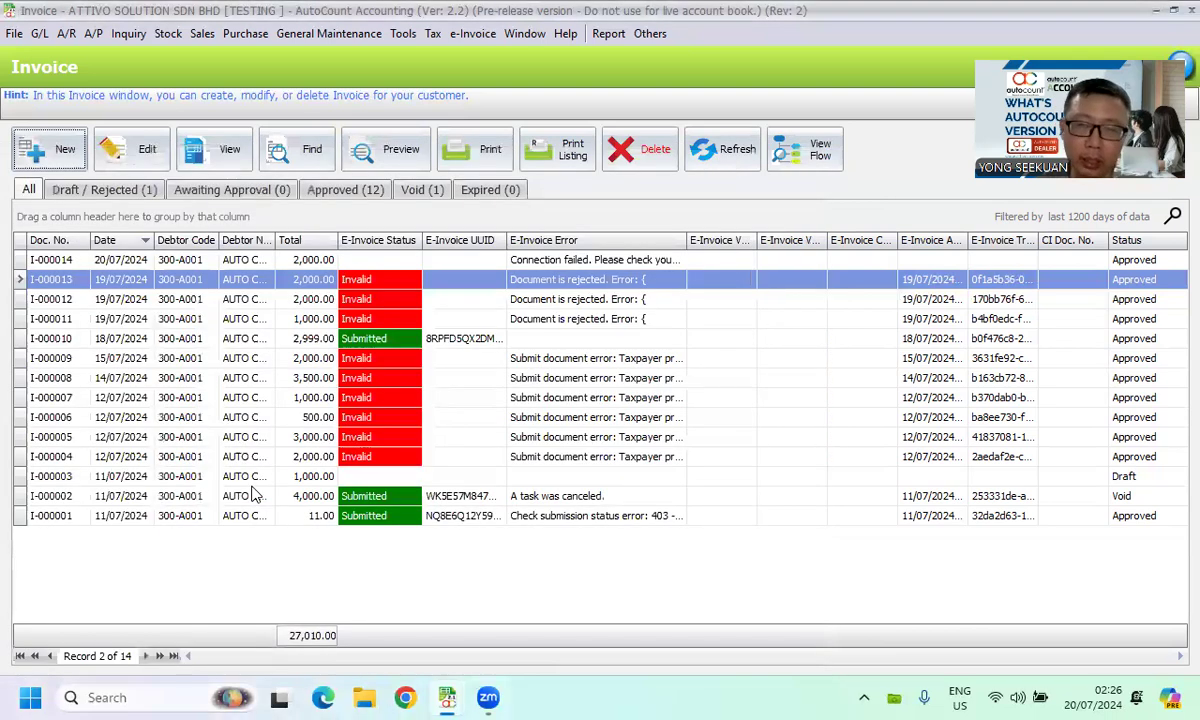
pyautogui.click(548, 397)
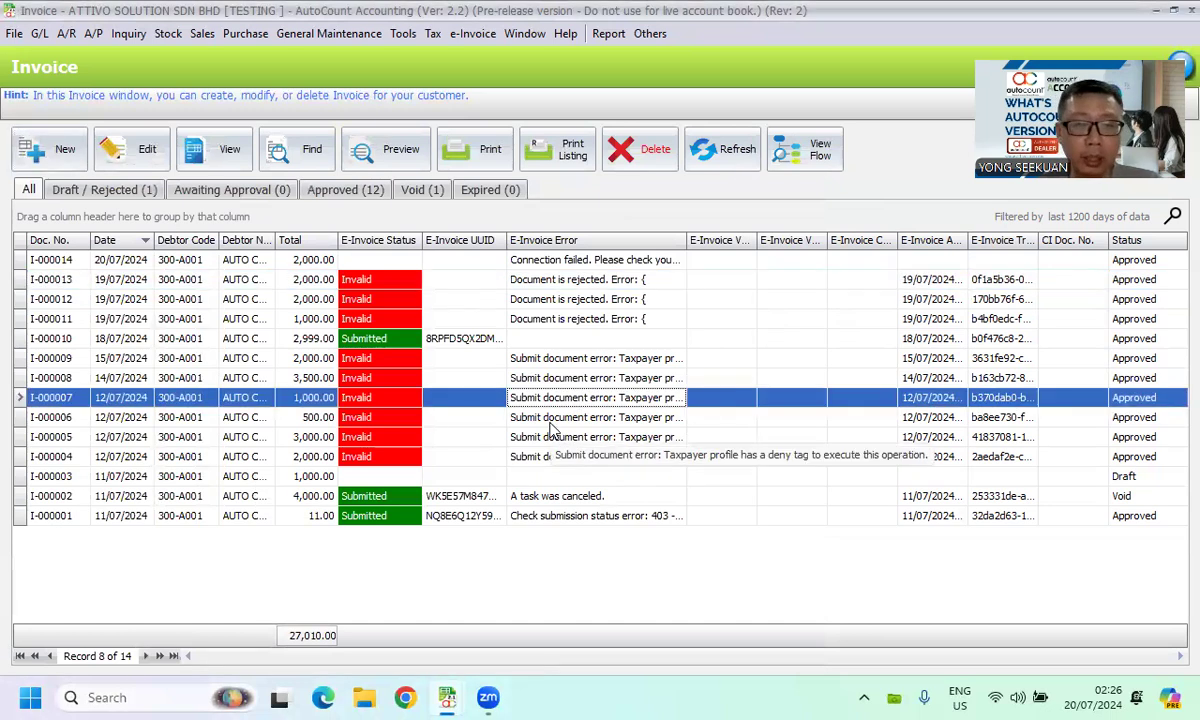
# - Open a new invoice to view its E-Invoice options, then close it
pyautogui.click(50, 150)
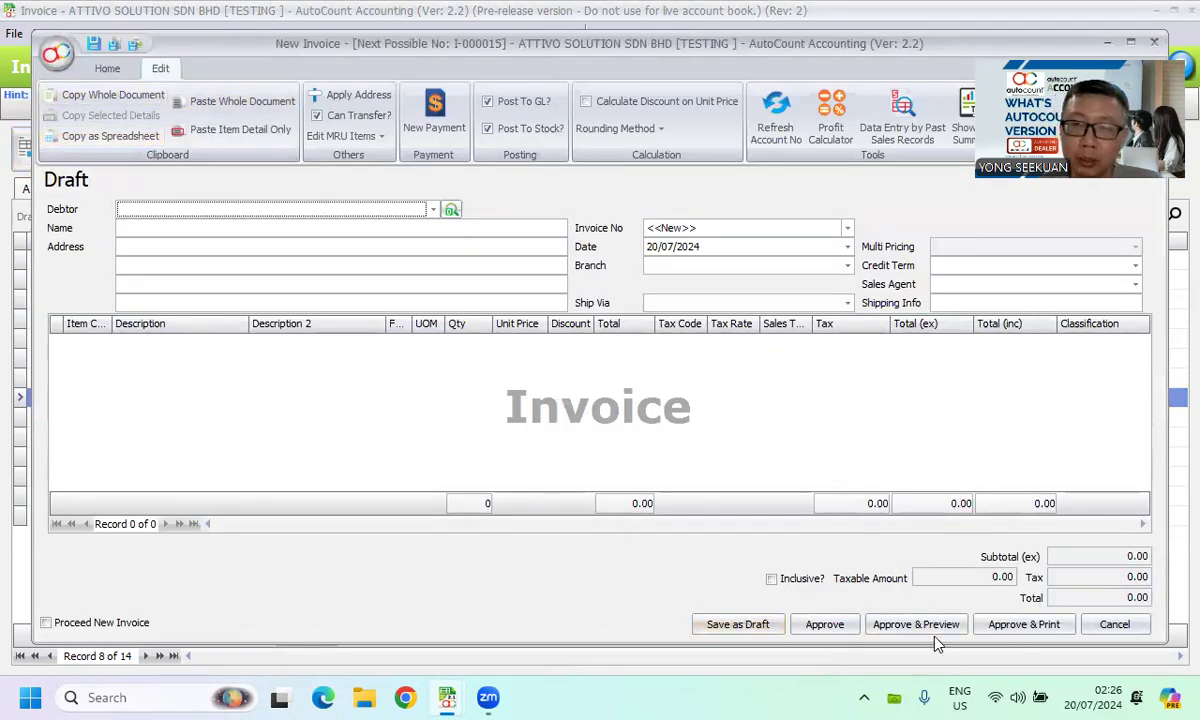
pyautogui.moveTo(845, 44); pyautogui.dragTo(479, 121)
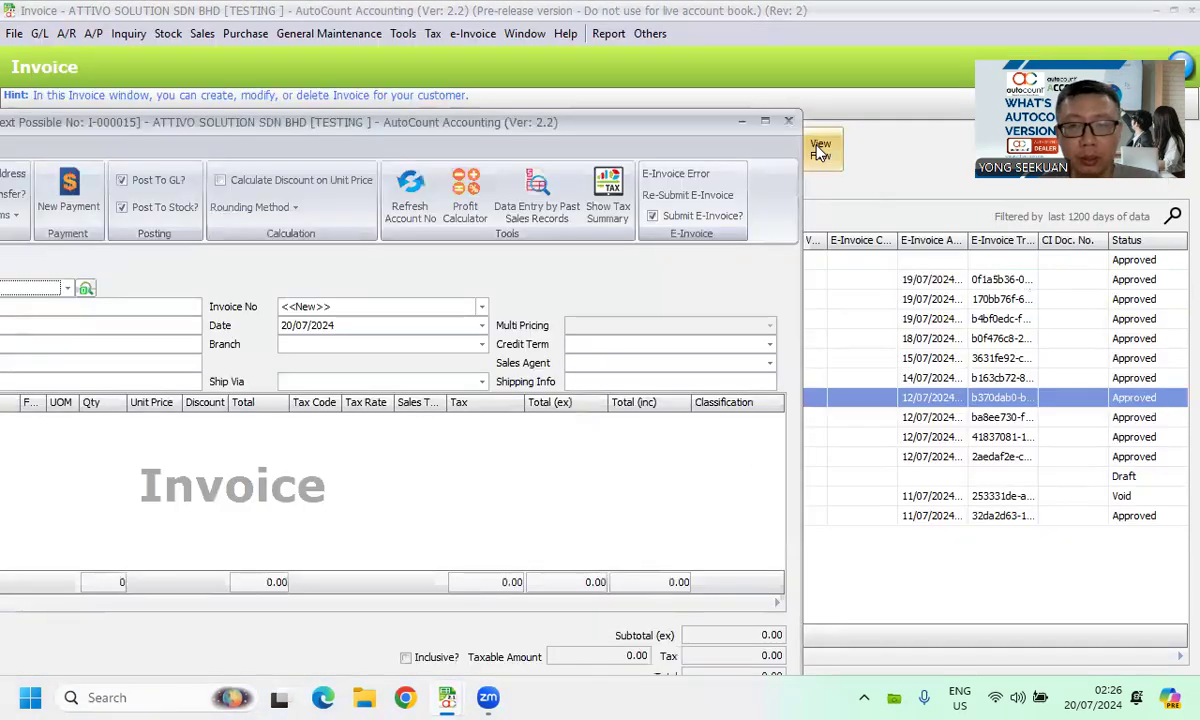
pyautogui.click(788, 120)
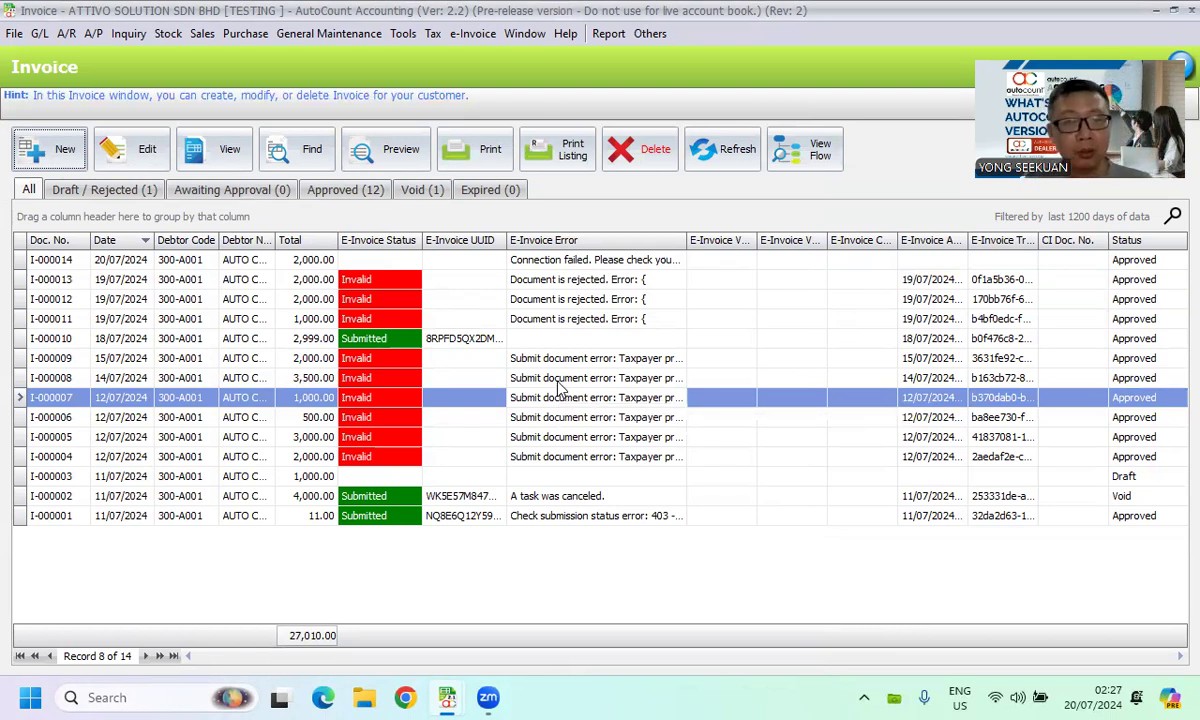
# - Open the AUTOCOUNT stock item for editing and view the options in its Classification list
pyautogui.click(181, 40)
pyautogui.click(197, 54)
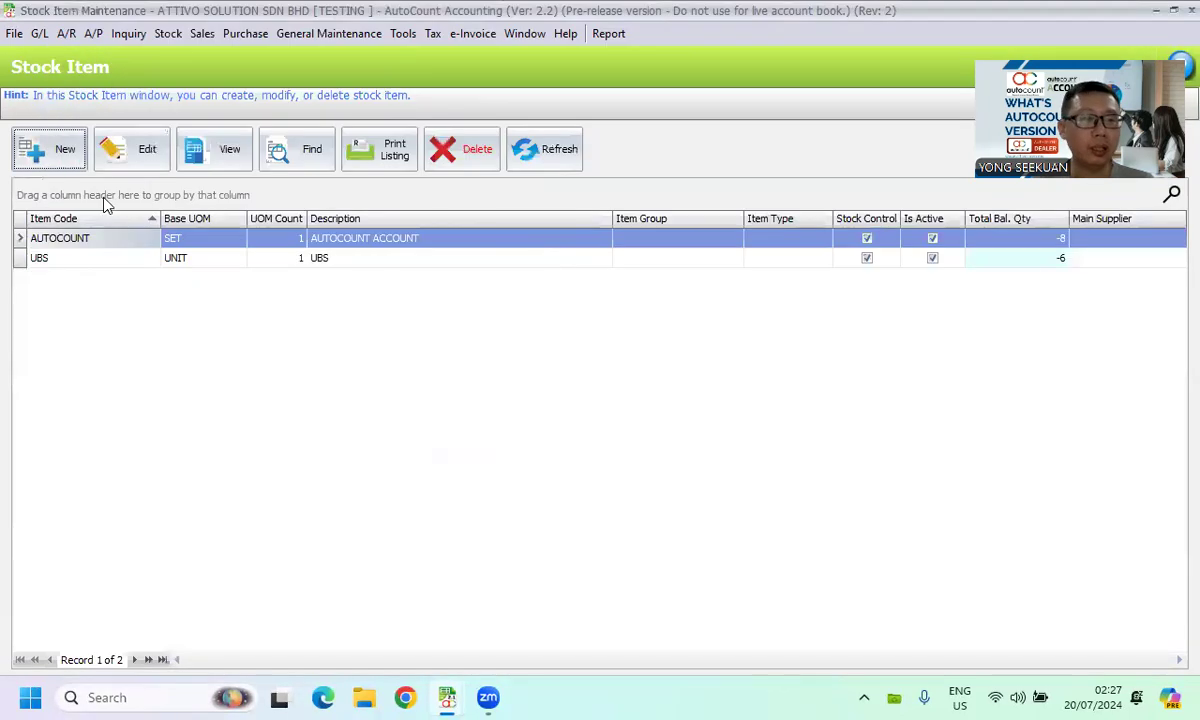
pyautogui.click(83, 238)
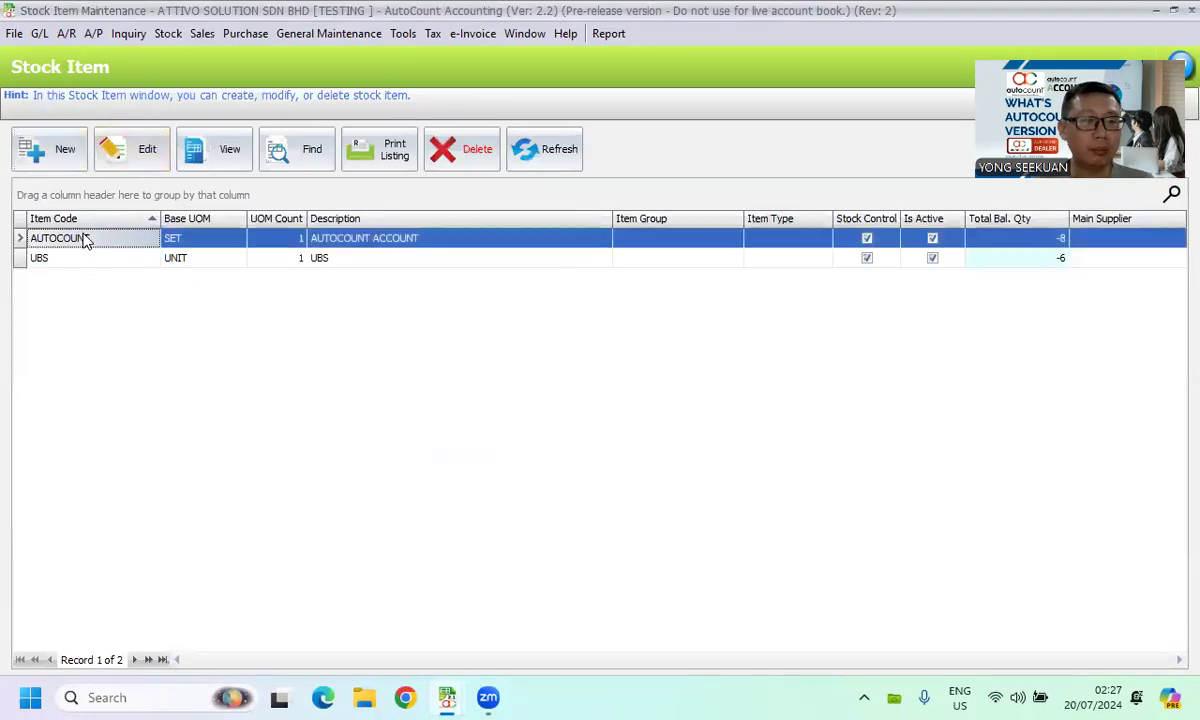
pyautogui.click(147, 149)
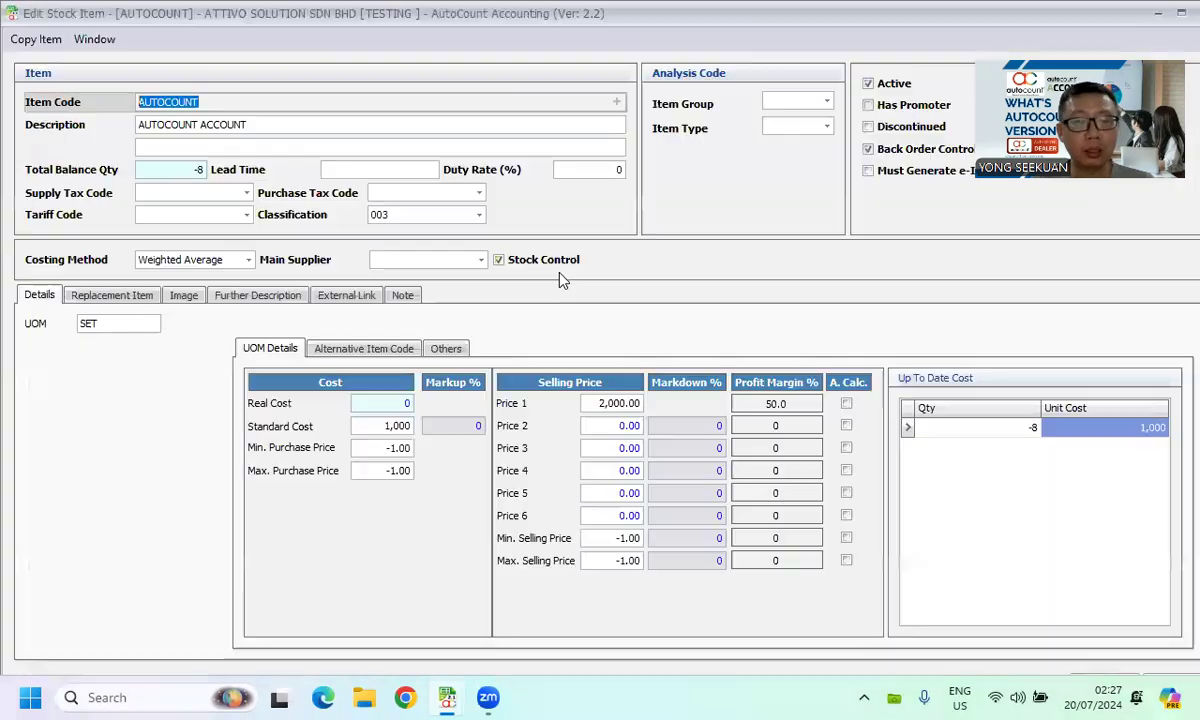
pyautogui.click(479, 214)
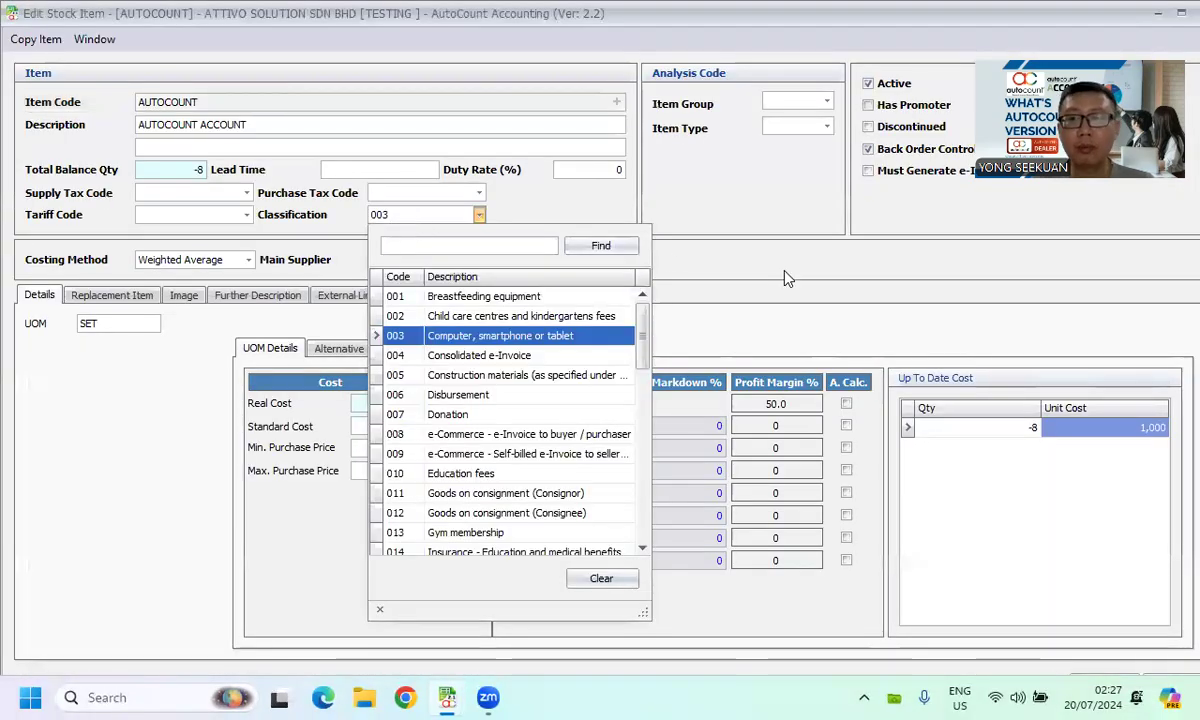
pyautogui.click(787, 279)
# - View the item's e-Invoice Measurement options on the Others tab, then close the item
pyautogui.moveTo(890, 15); pyautogui.dragTo(773, 53)
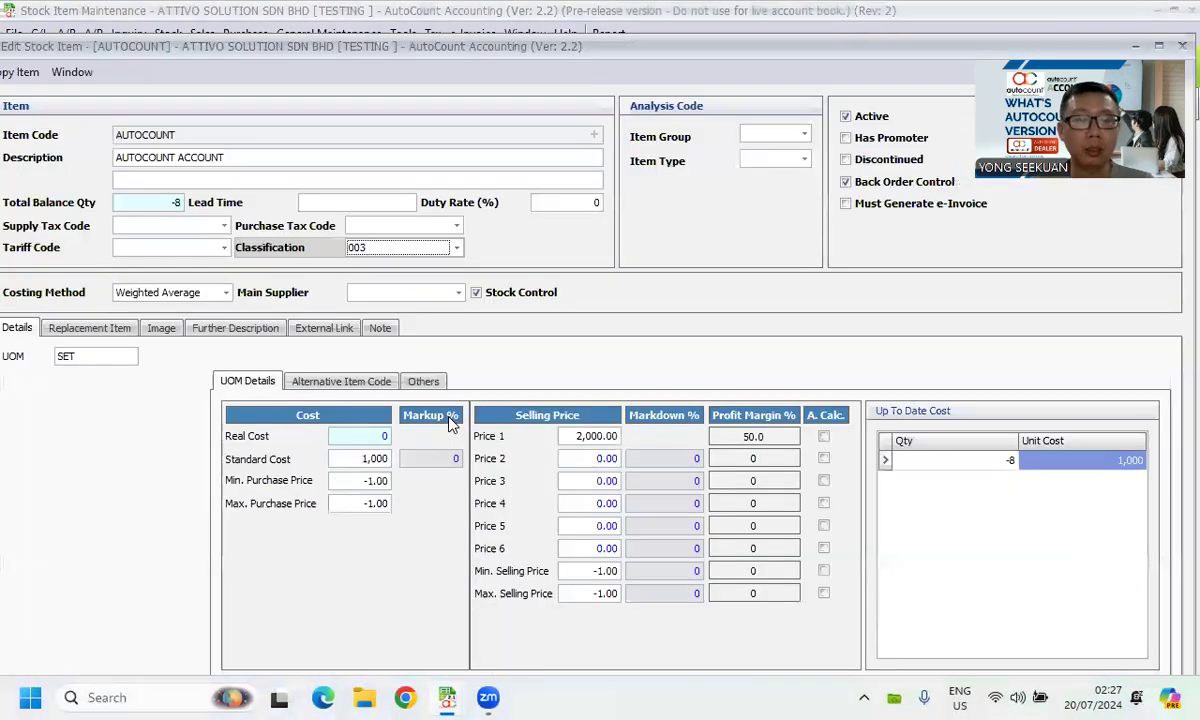
pyautogui.click(423, 381)
pyautogui.click(1076, 466)
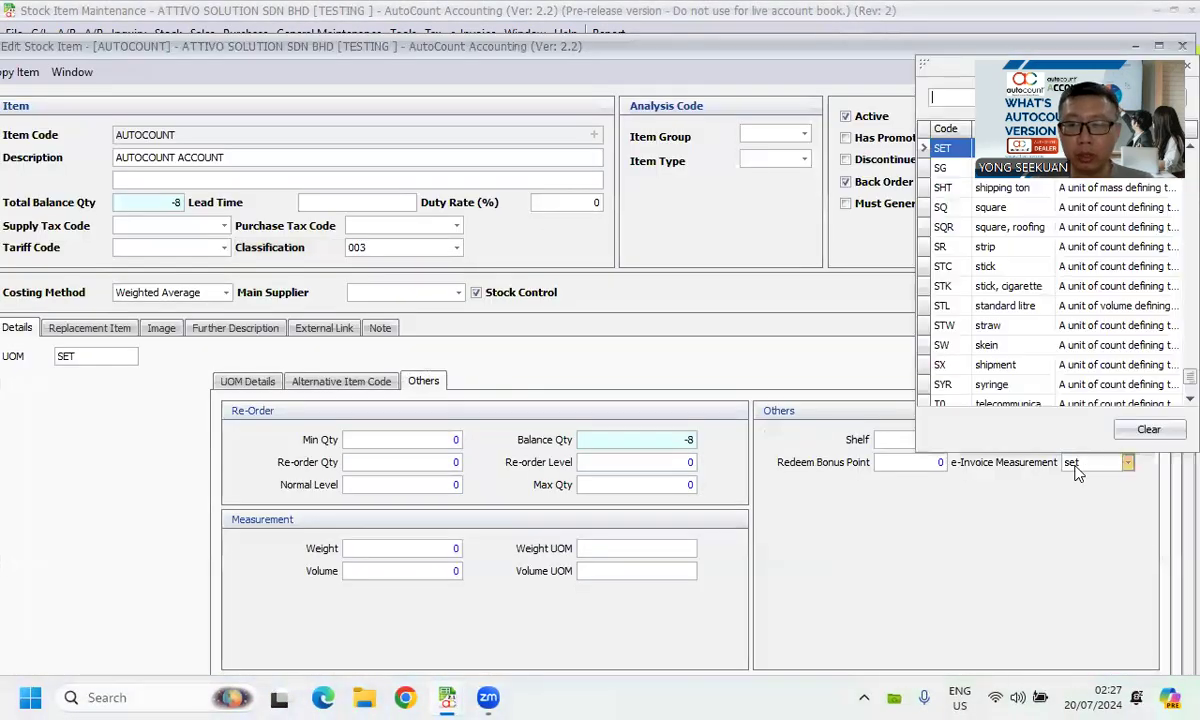
pyautogui.moveTo(751, 57); pyautogui.dragTo(495, 213)
pyautogui.click(927, 204)
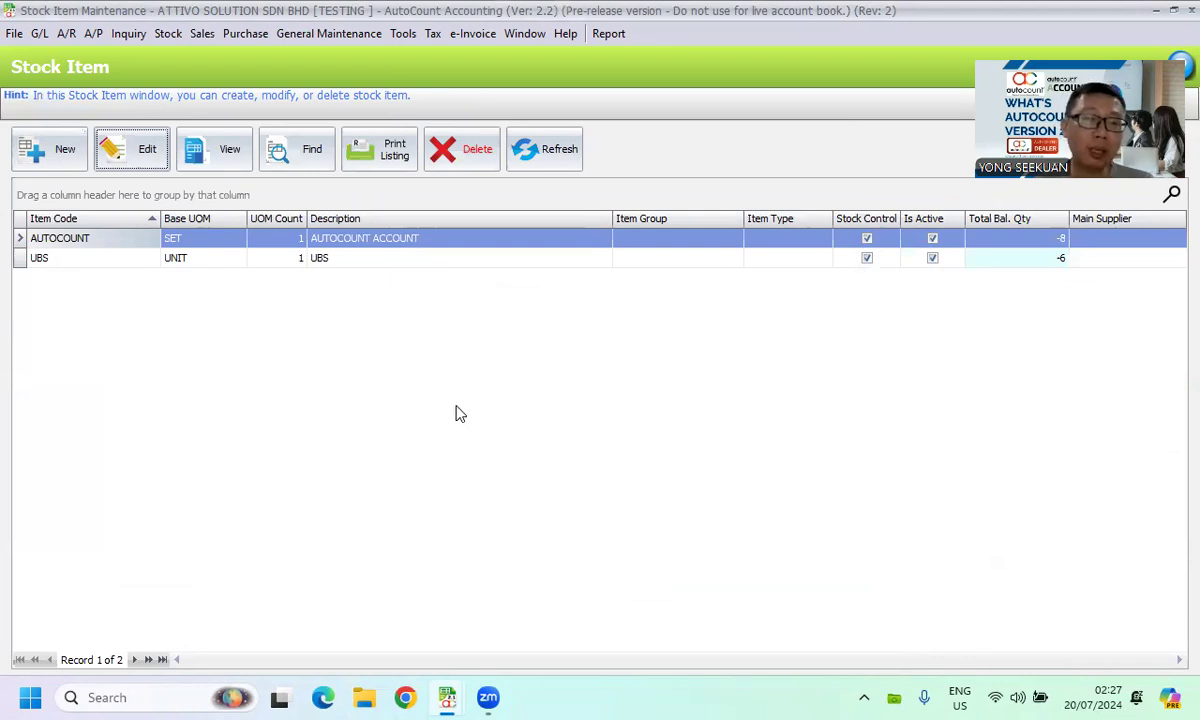
# - Search all stock items, check every result, and open them in Easy Item Maintenance
pyautogui.click(310, 155)
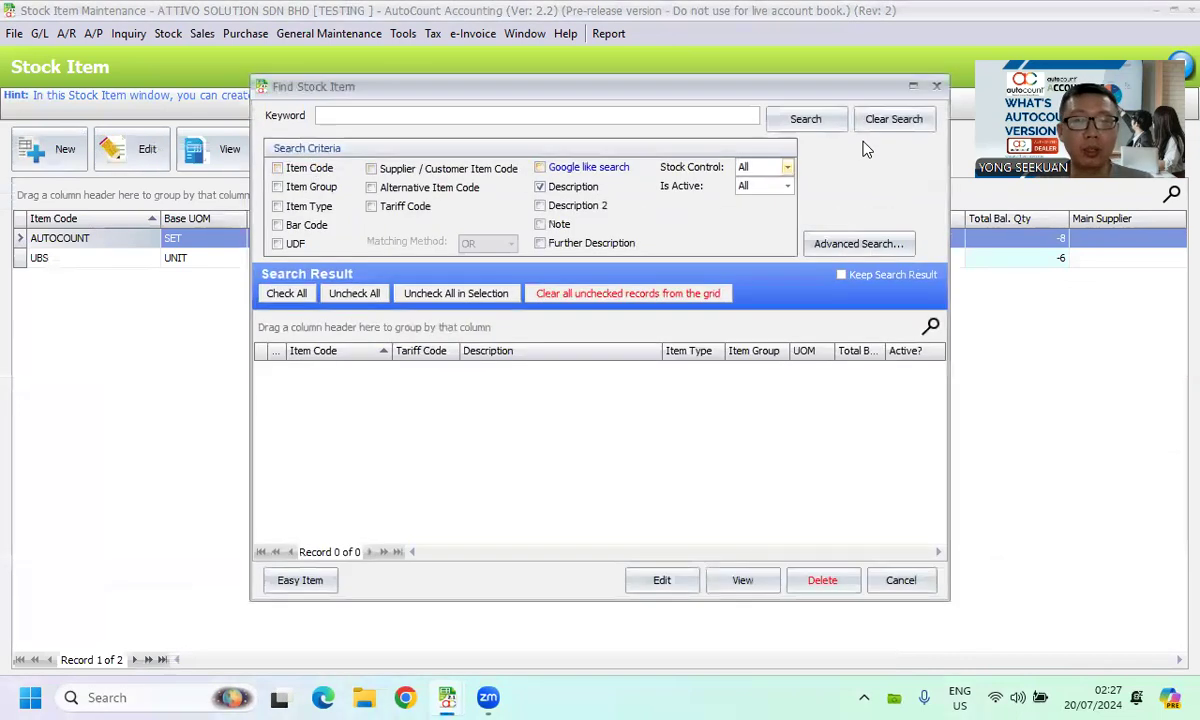
pyautogui.click(805, 119)
pyautogui.click(286, 293)
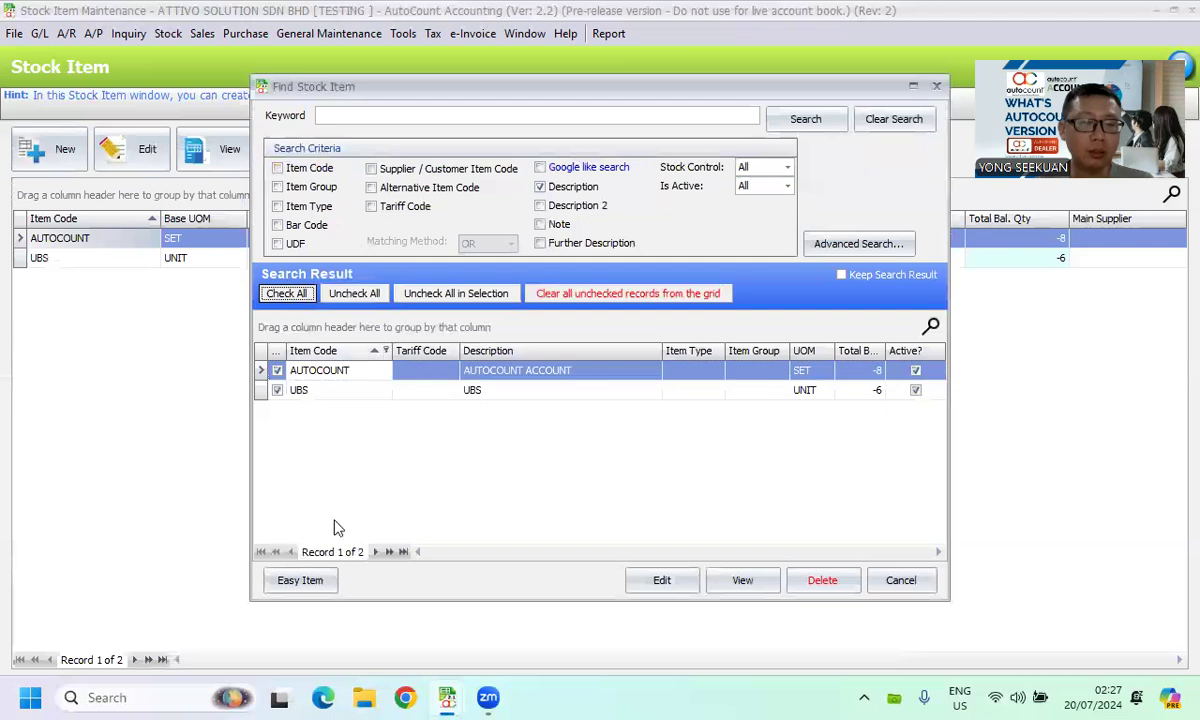
pyautogui.click(322, 583)
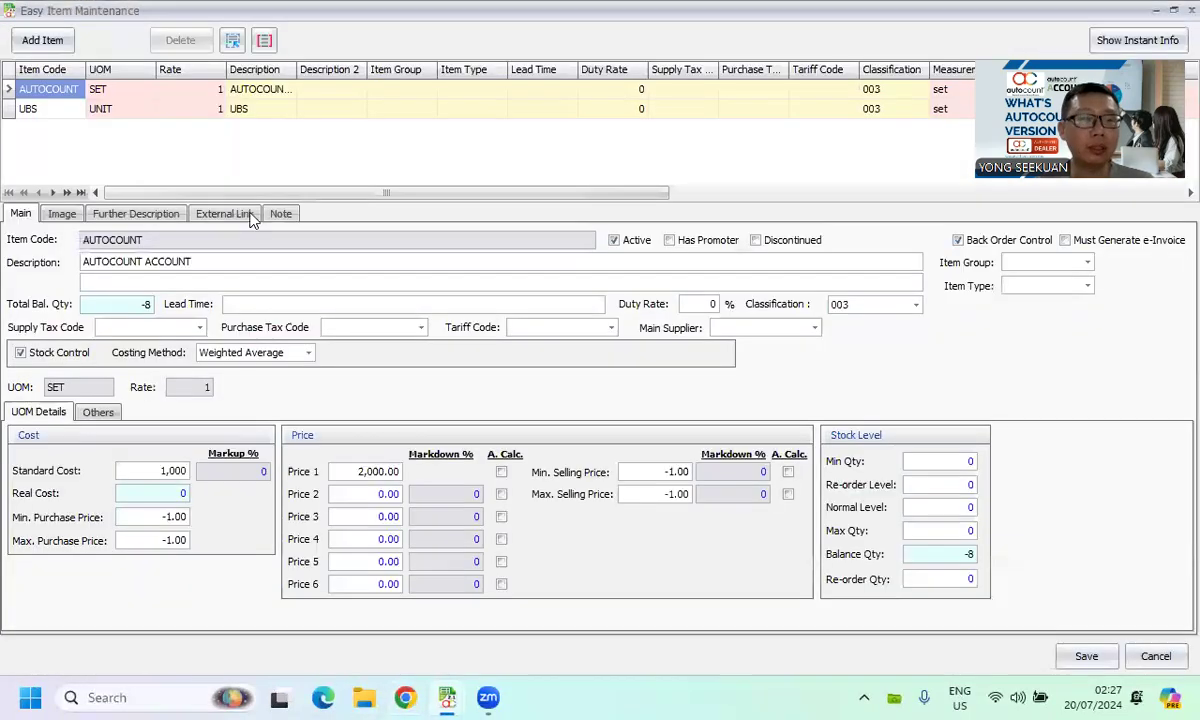
# - Range-set both items' Classification to 003 and Measurement to set, then cancel Easy Item Maintenance without saving
pyautogui.click(232, 40)
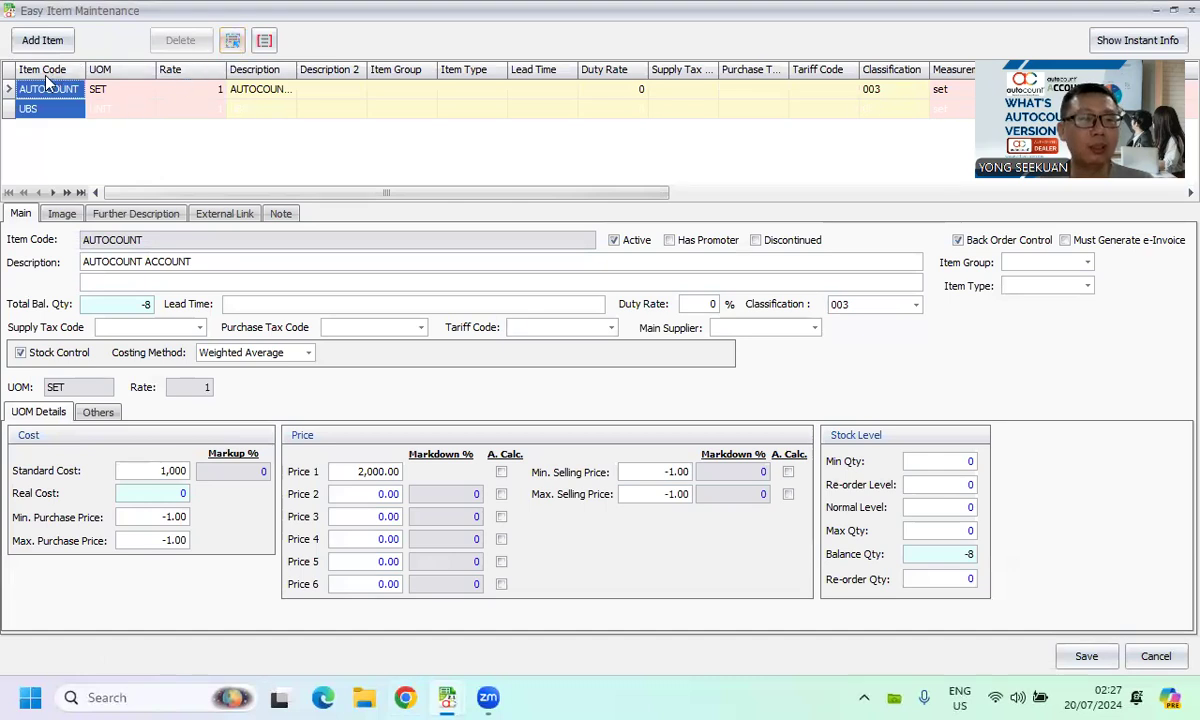
pyautogui.click(264, 41)
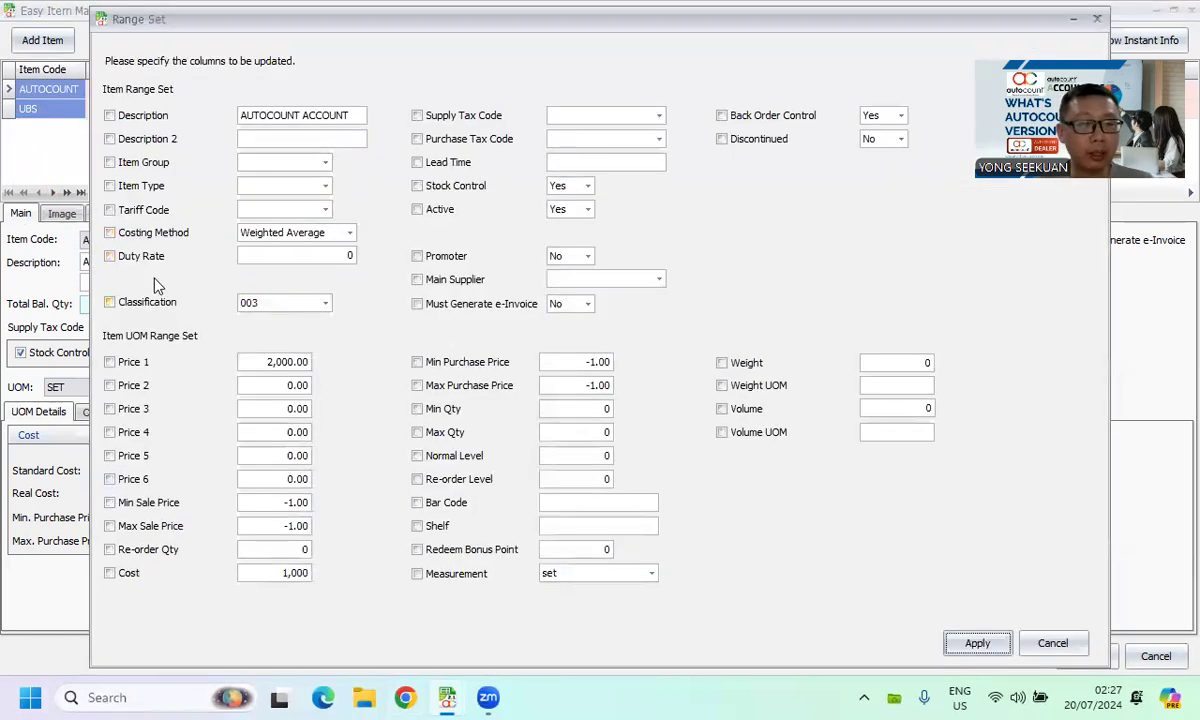
pyautogui.click(138, 303)
pyautogui.click(325, 303)
pyautogui.click(325, 303)
pyautogui.click(445, 574)
pyautogui.click(617, 585)
pyautogui.click(617, 586)
pyautogui.click(972, 644)
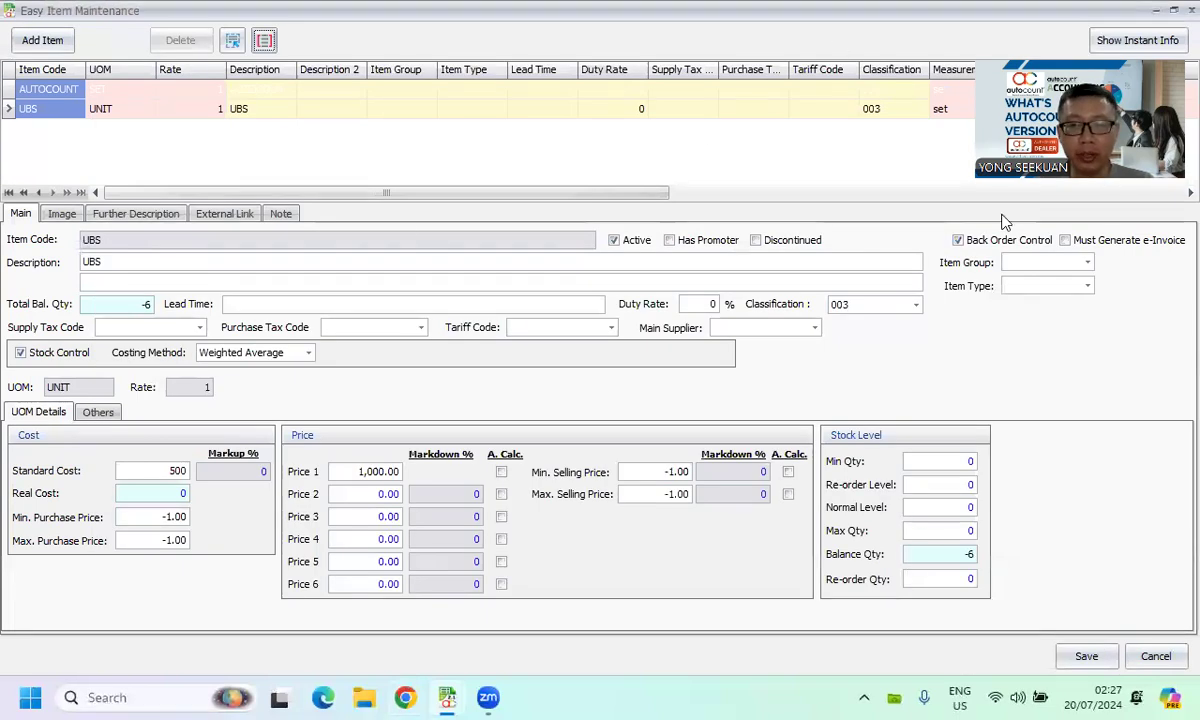
pyautogui.click(1155, 657)
pyautogui.click(621, 370)
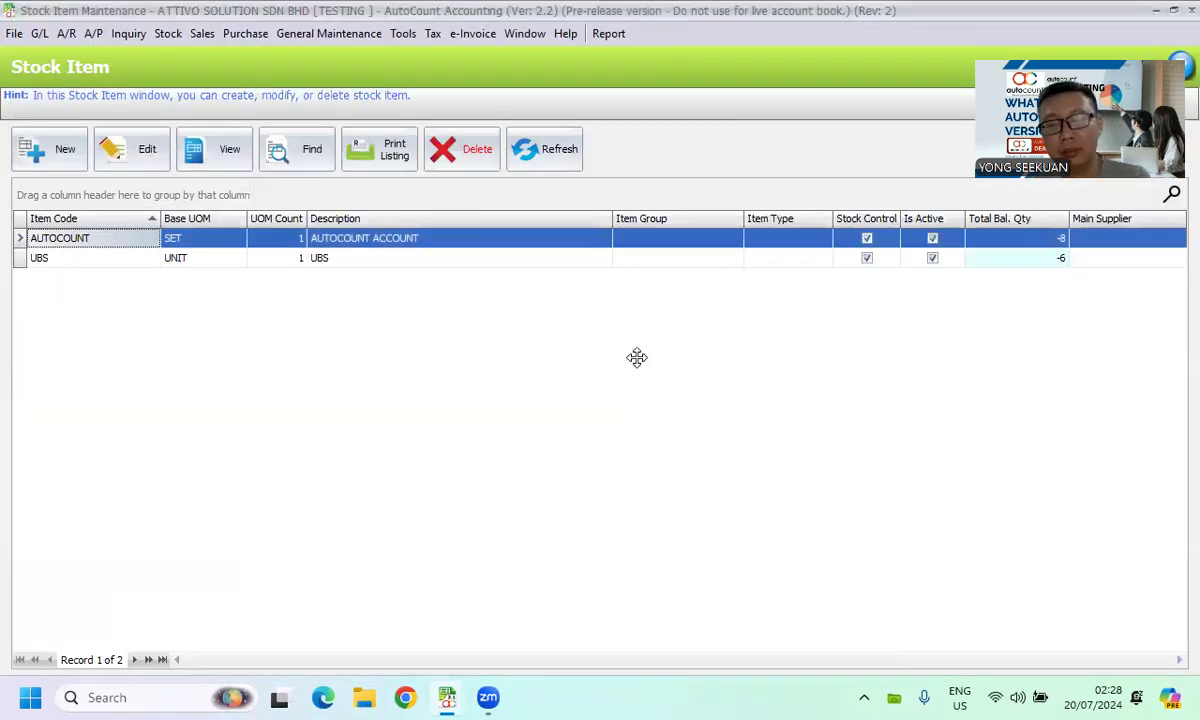
pyautogui.click(1191, 10)
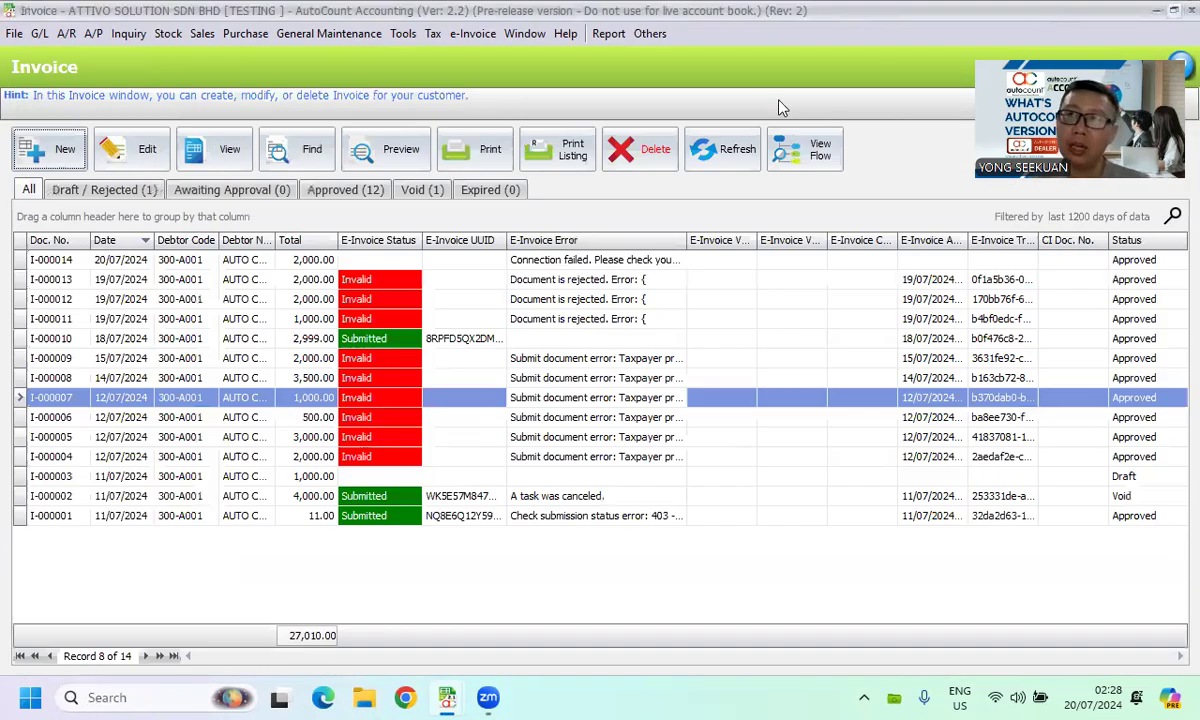
pyautogui.click(1190, 10)
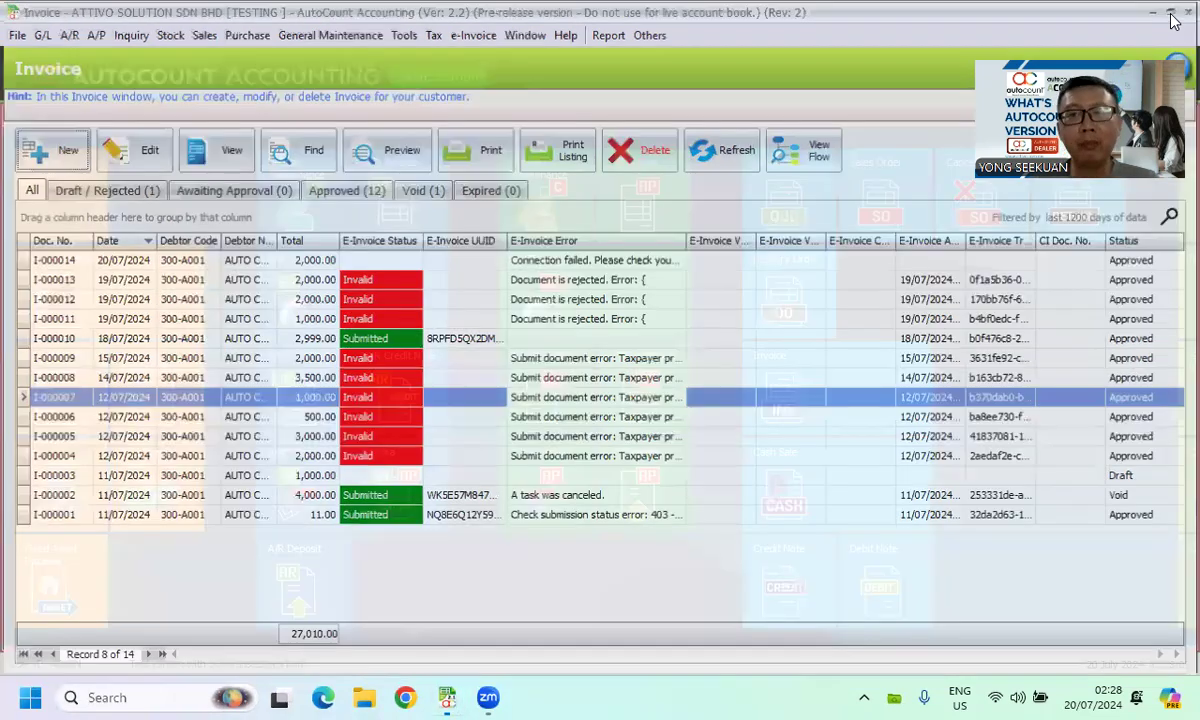